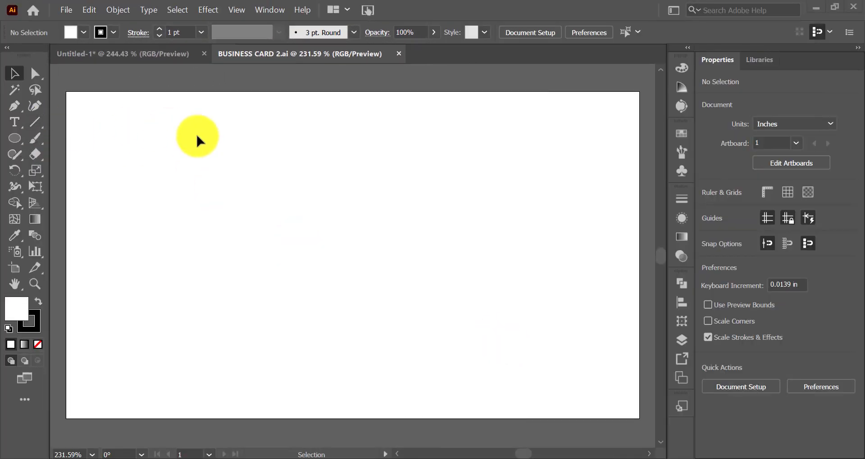
Draw a 3-point star triangle on the left of the artboard with the Star Tool
drag(14, 137, 63, 204)
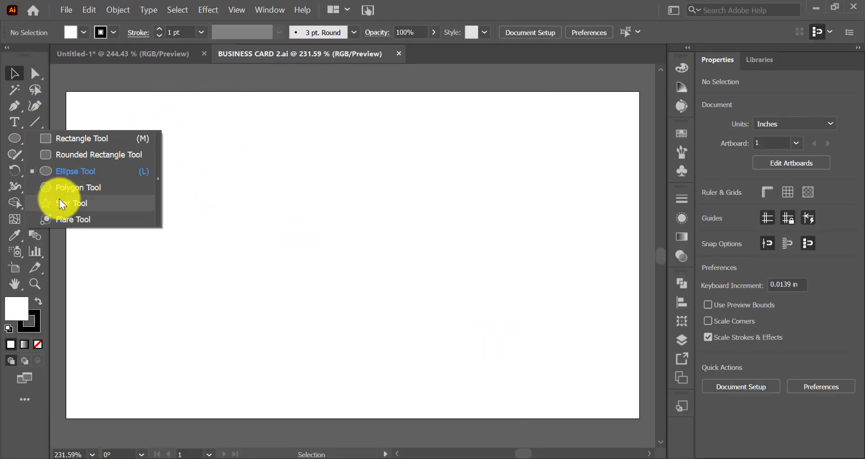
click(191, 177)
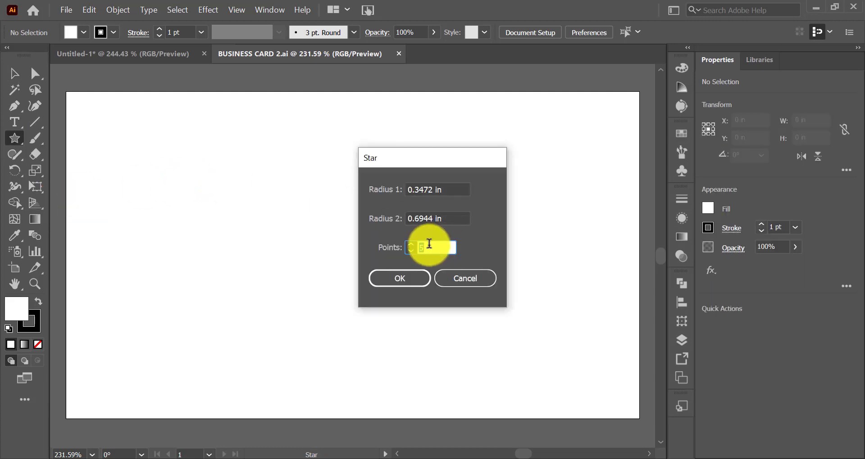
click(405, 276)
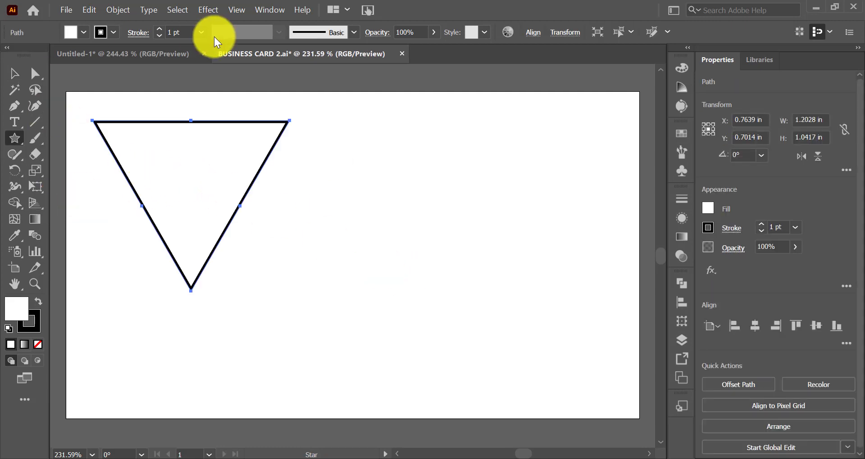
Rotate the triangle to point down and move it toward the card's top-right edge
click(14, 73)
drag(292, 116, 257, 283)
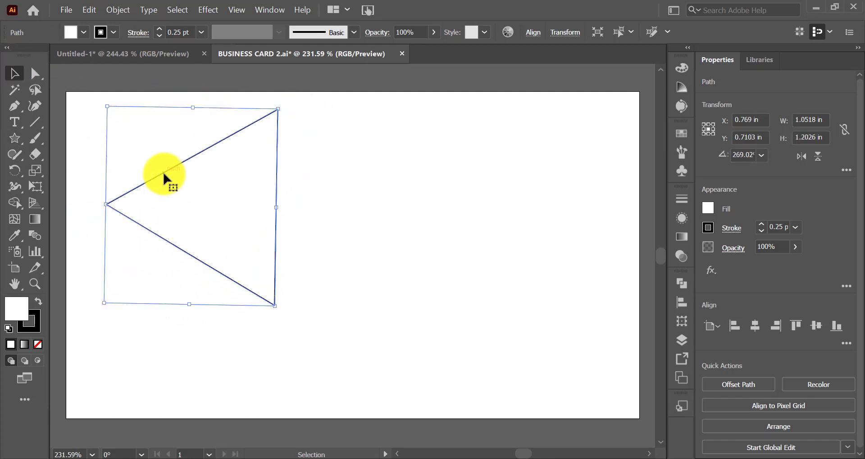
mouse_move(164, 173)
mouse_down()
mouse_move(489, 167)
mouse_move(533, 151)
mouse_move(524, 155)
mouse_up()
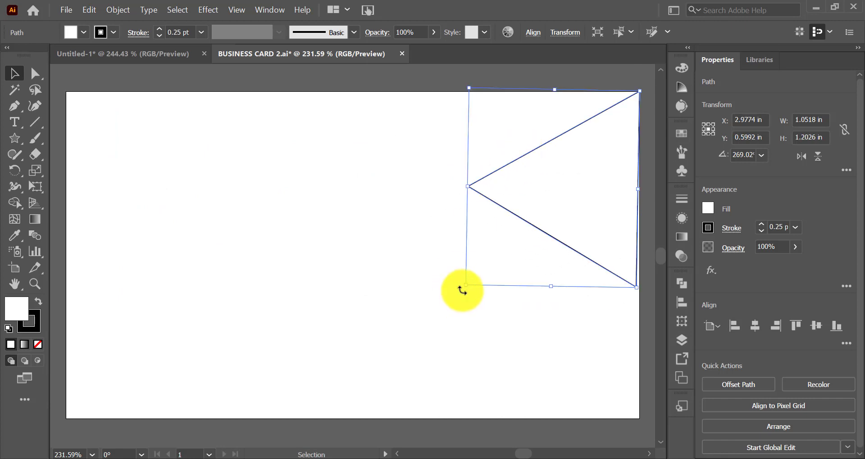
mouse_move(462, 290)
mouse_down()
mouse_move(575, 289)
mouse_move(595, 216)
mouse_move(599, 226)
mouse_up()
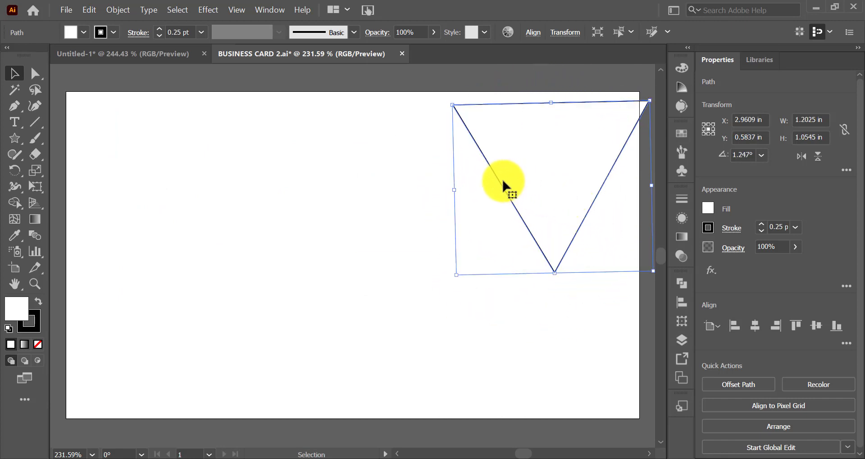
drag(503, 181, 493, 172)
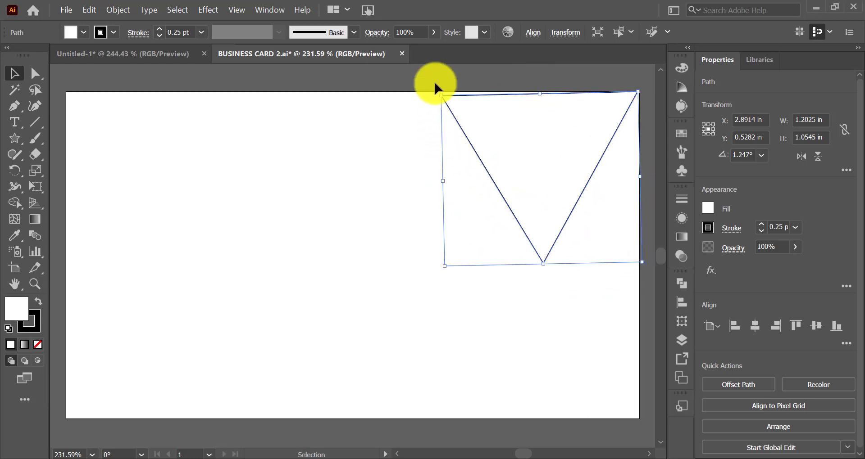
mouse_move(439, 271)
mouse_down()
mouse_move(434, 264)
mouse_move(451, 271)
mouse_up()
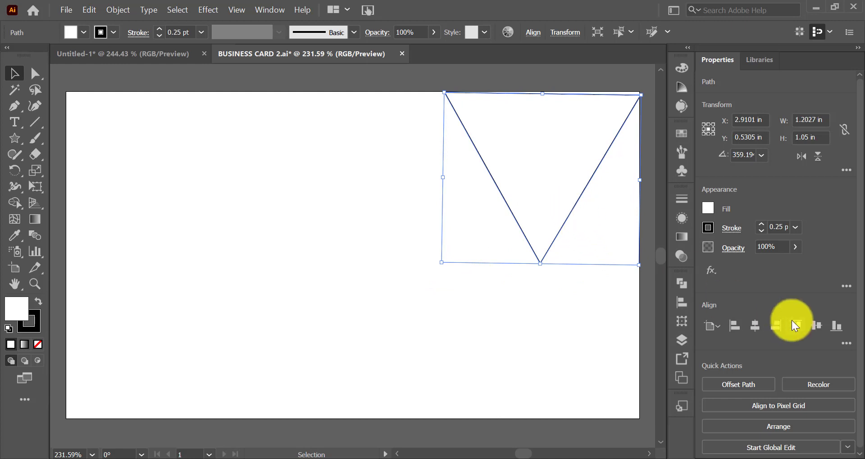
click(755, 326)
Level the triangle at about 0.207°, fit it into the top-right corner, and widen it leftward
mouse_move(449, 270)
mouse_down()
mouse_move(458, 272)
mouse_move(456, 262)
mouse_up()
drag(410, 164, 602, 159)
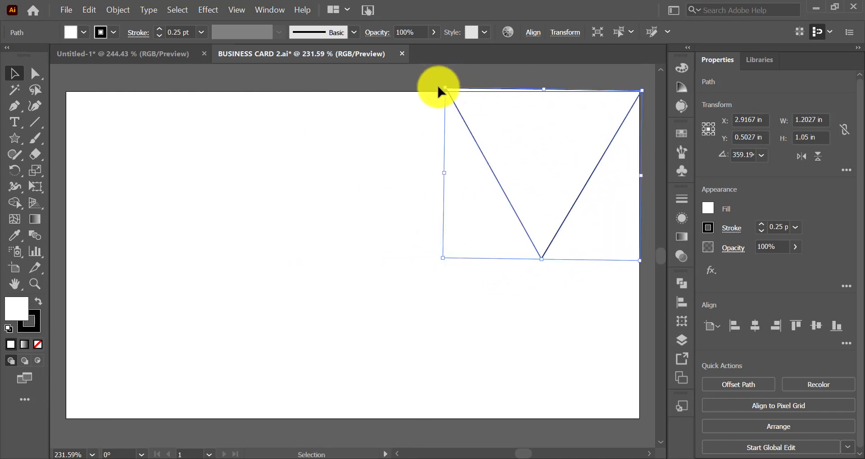
drag(440, 86, 441, 89)
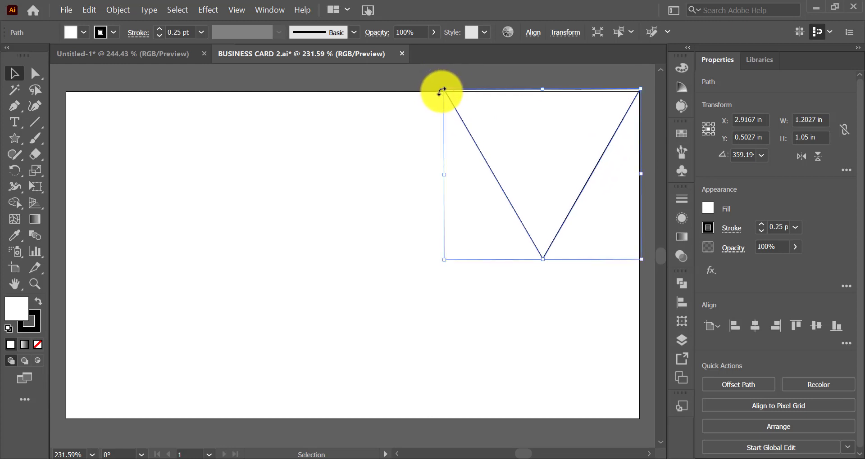
drag(519, 130, 518, 125)
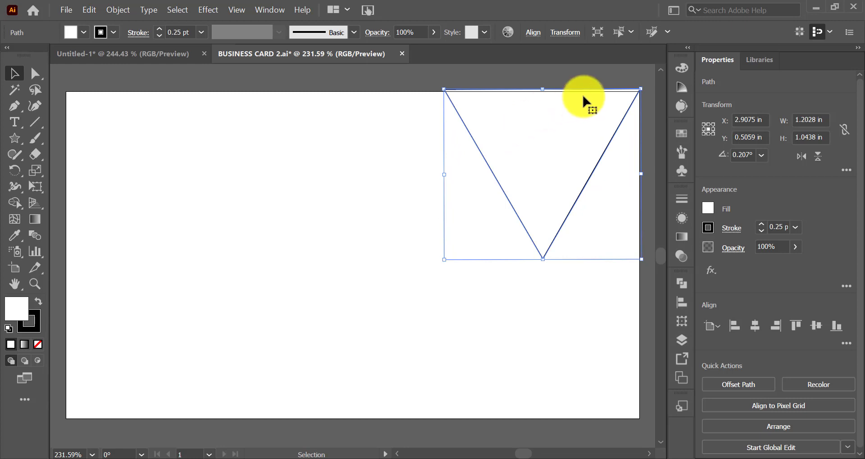
drag(542, 90, 546, 94)
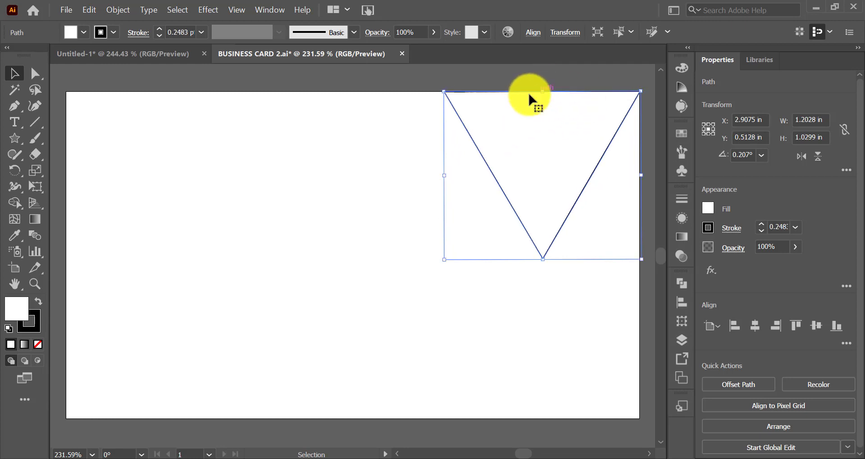
drag(543, 263, 543, 265)
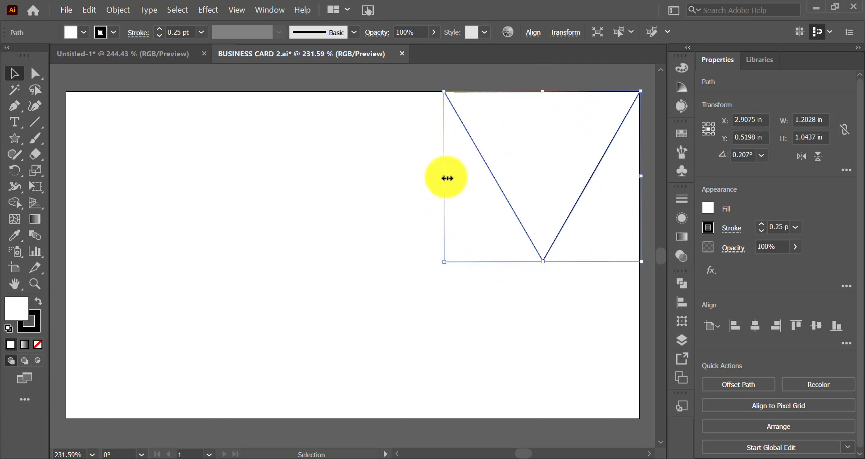
drag(444, 176, 414, 181)
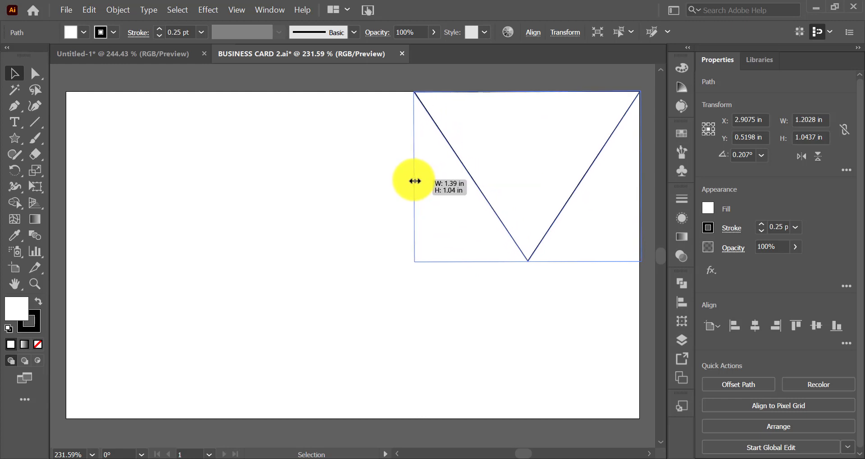
Duplicate the triangle, rotate the copy to point left, and move it to the right edge
key(ctrl+c)
key(ctrl+v)
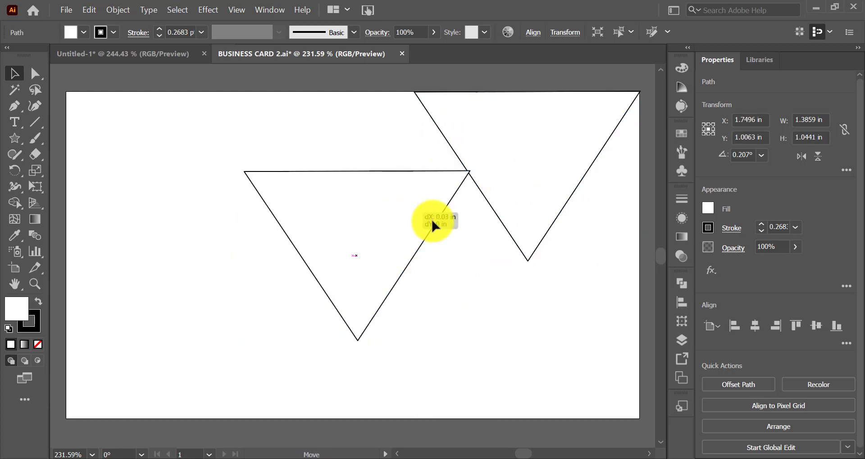
drag(434, 222, 558, 310)
drag(392, 269, 603, 239)
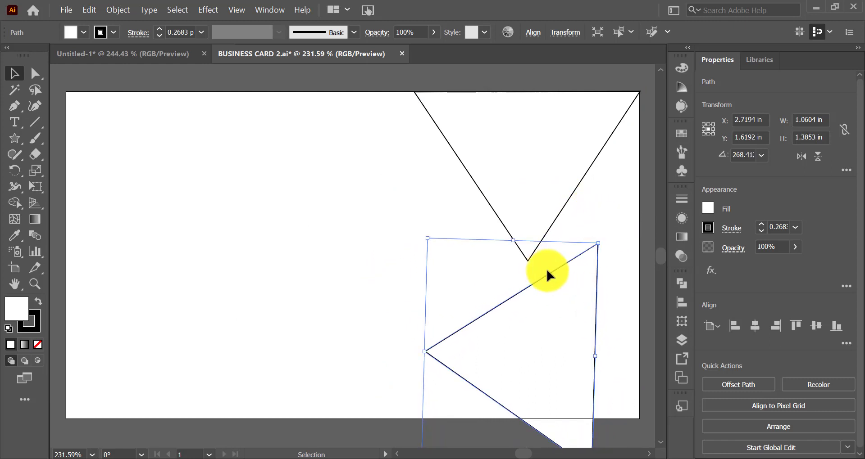
drag(547, 270, 593, 153)
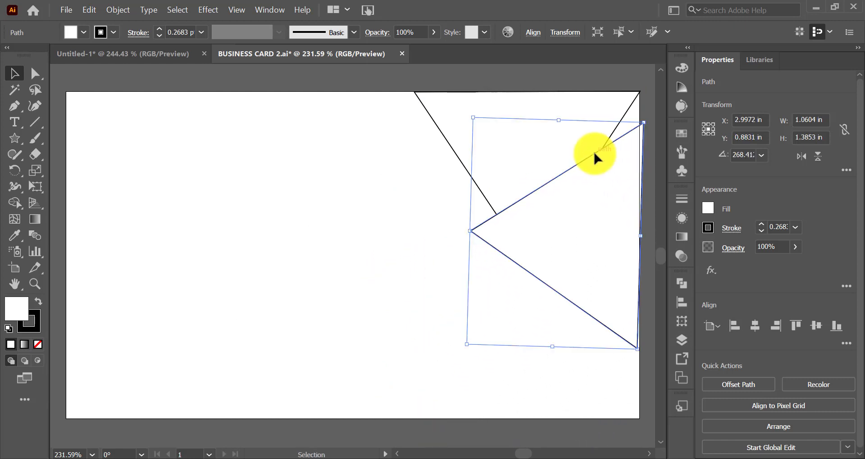
drag(557, 288, 550, 364)
Stretch the left-pointing copy to full card height, flush right, widened to 1.5697 × 2.0078 in
drag(635, 192, 640, 92)
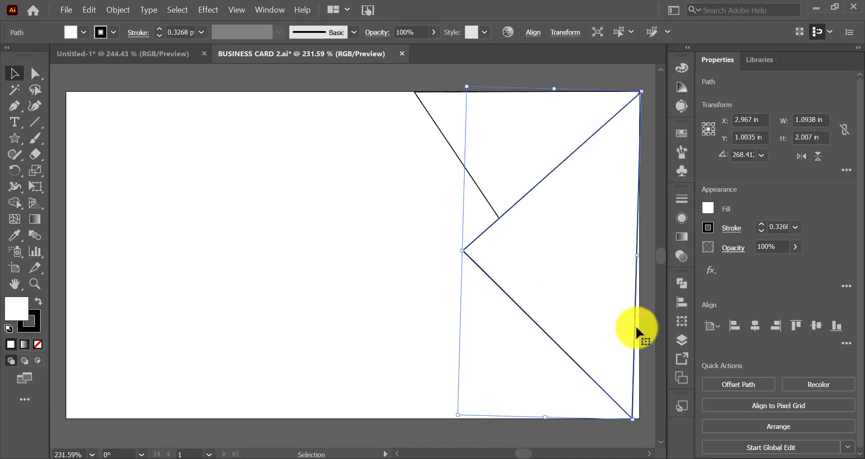
key(Right)
key(Right)
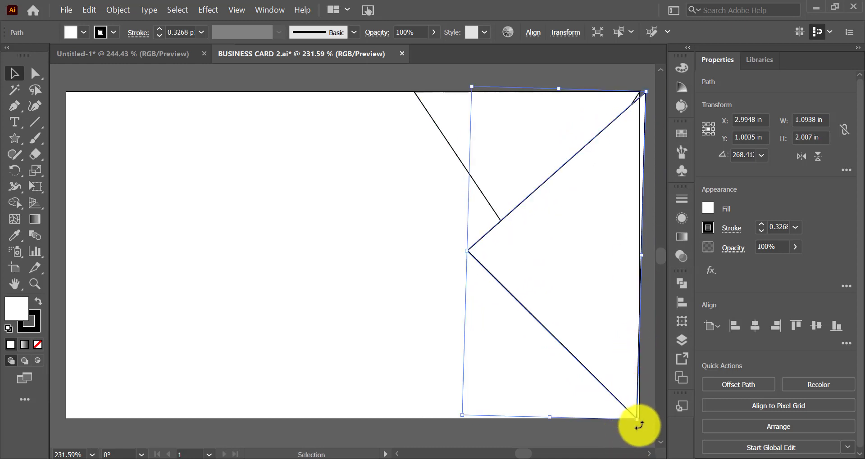
drag(639, 425, 640, 425)
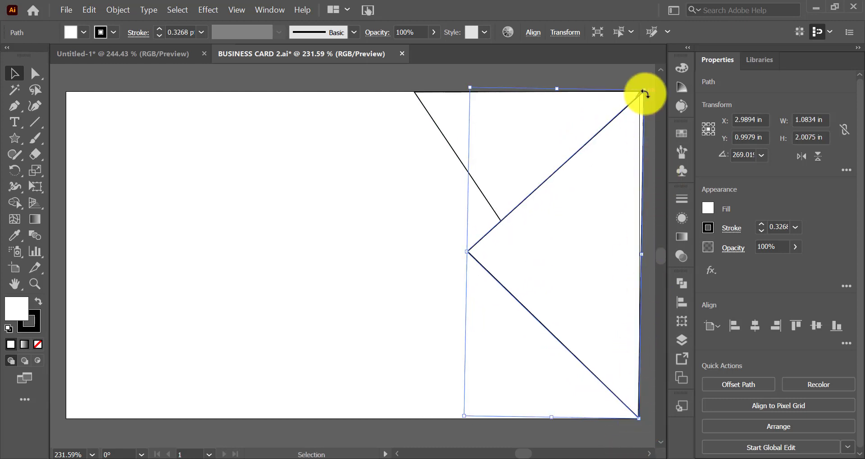
drag(644, 84, 642, 83)
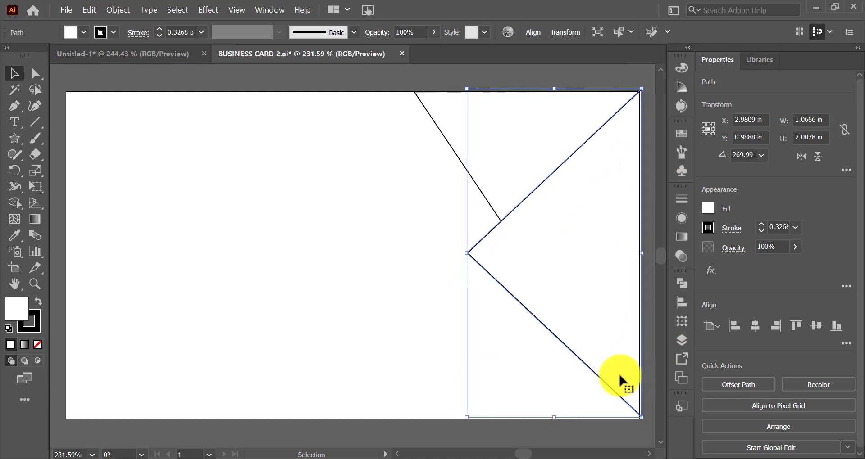
drag(617, 372, 613, 364)
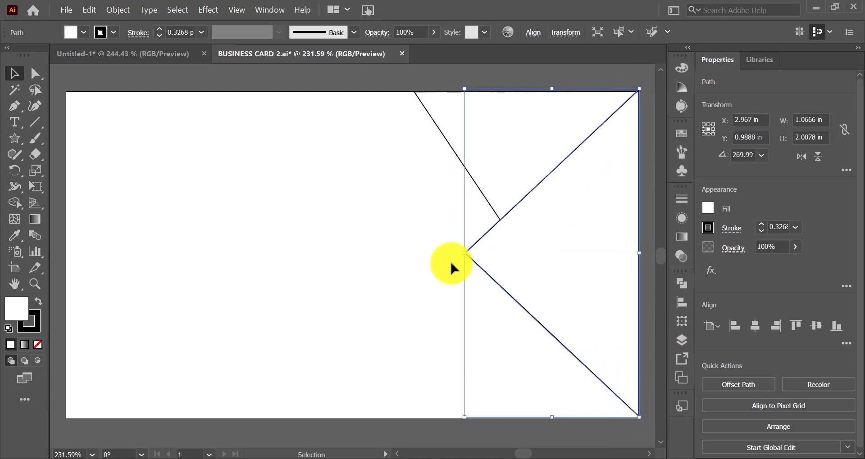
drag(464, 252, 383, 270)
Send the left-pointing triangle behind the first triangle
right_click(527, 250)
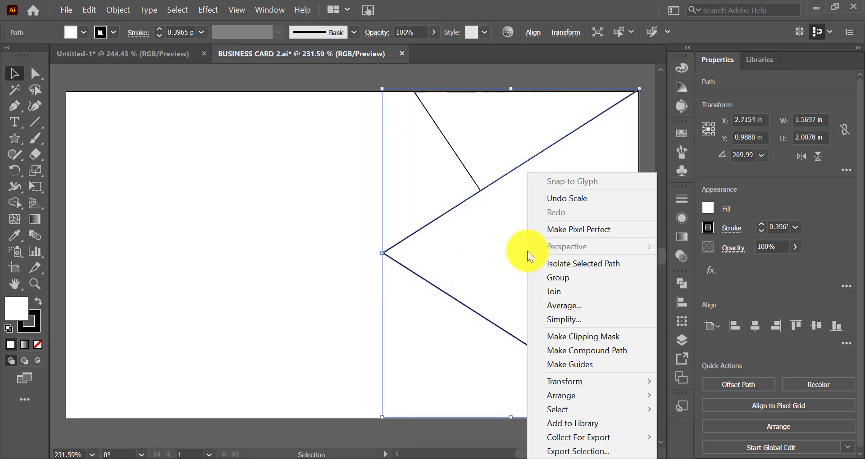
click(579, 305)
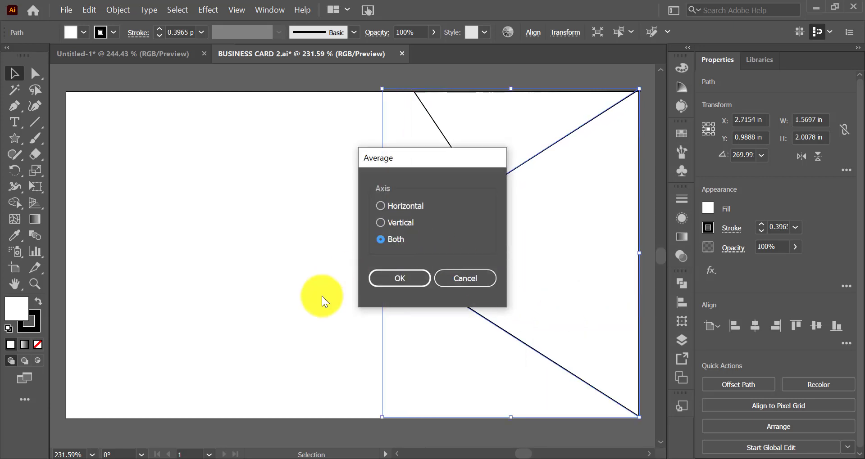
click(473, 282)
right_click(488, 268)
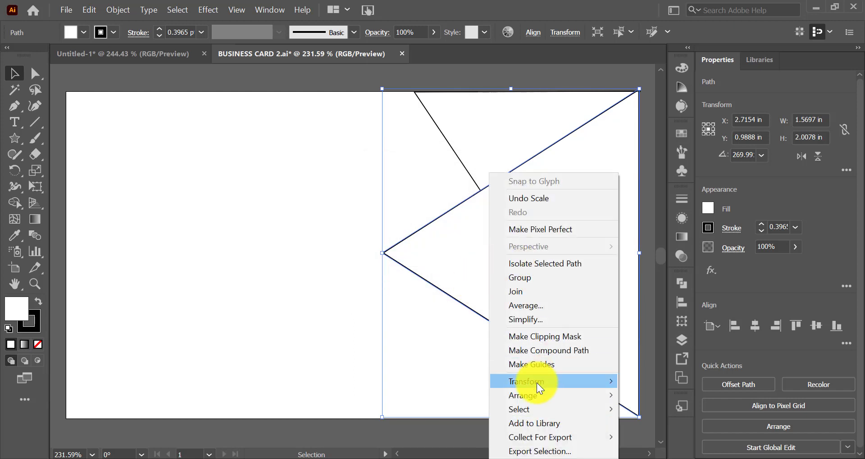
click(658, 436)
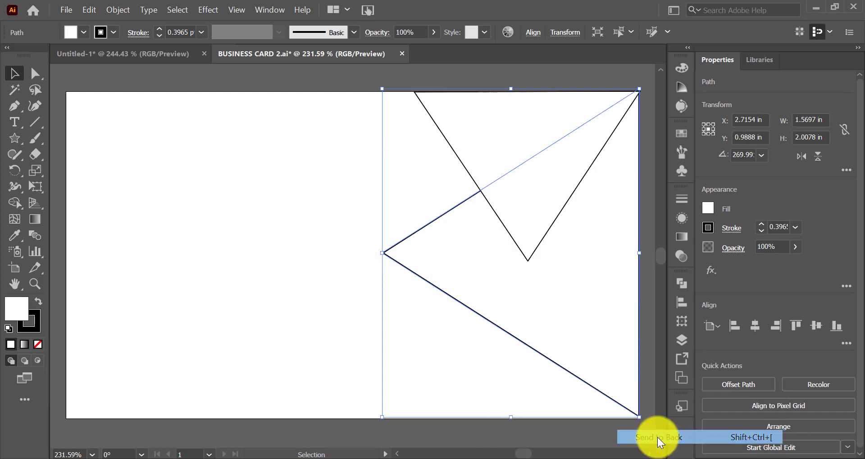
click(276, 215)
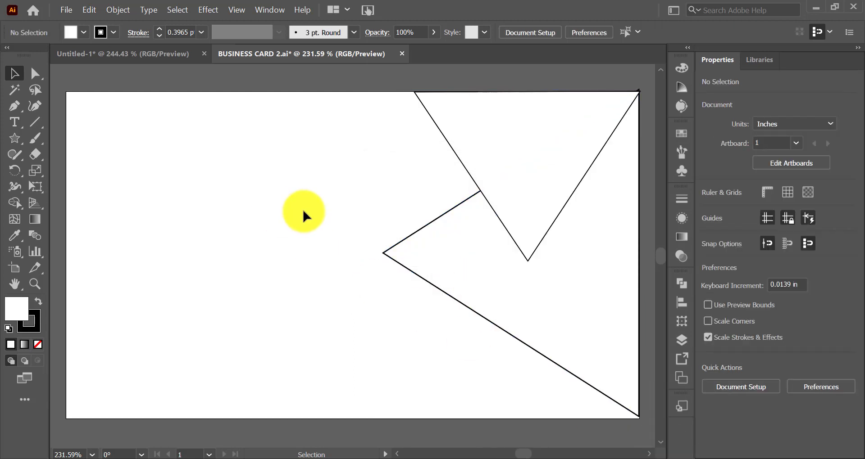
Duplicate the top triangle, turn it upright at the bottom right, with its tip meeting the top apex
click(525, 243)
key(ctrl+c)
key(ctrl+v)
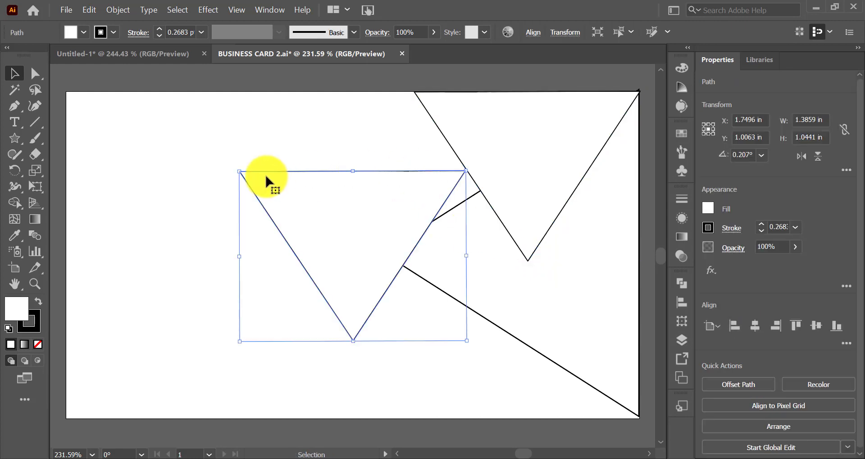
drag(233, 174, 498, 338)
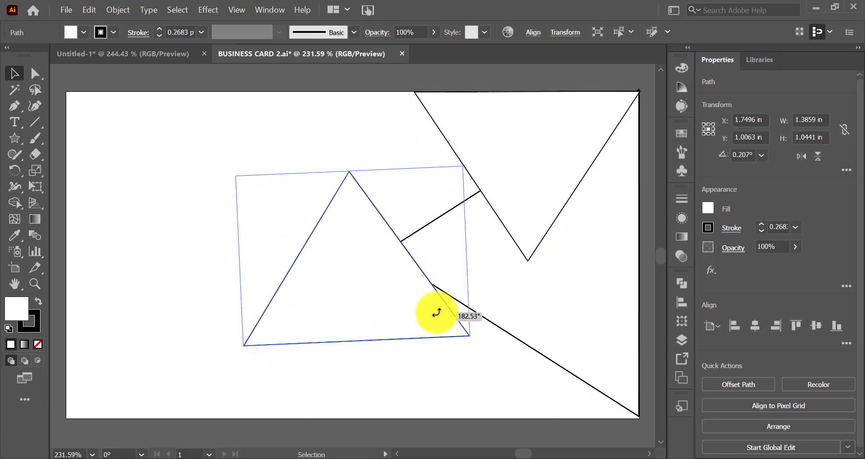
drag(475, 337, 473, 344)
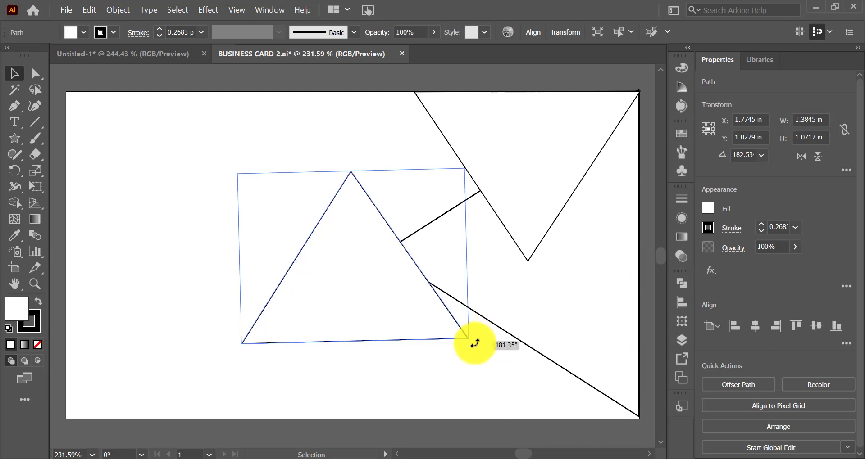
mouse_move(392, 339)
mouse_down()
mouse_move(566, 408)
mouse_move(566, 416)
mouse_up()
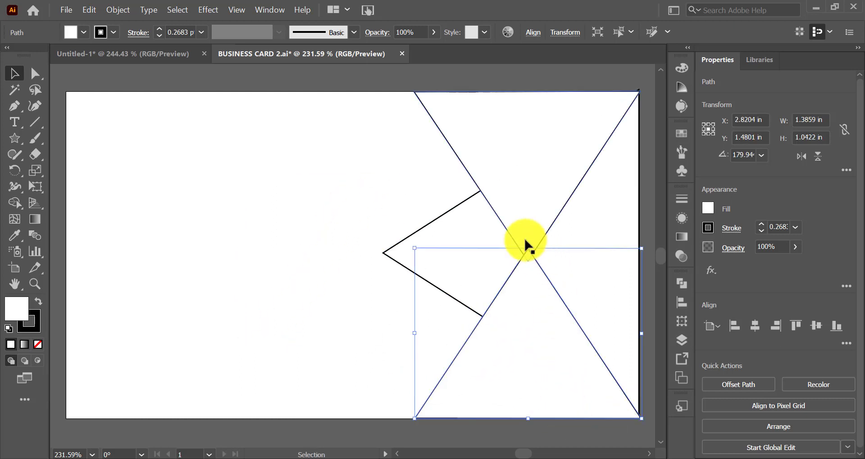
drag(528, 253, 531, 265)
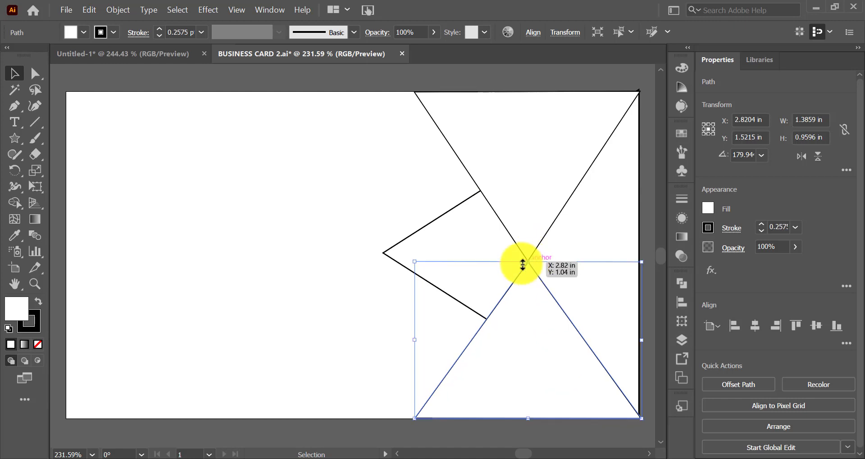
Narrow the left-pointing triangle toward the card's right edge
click(355, 276)
click(386, 254)
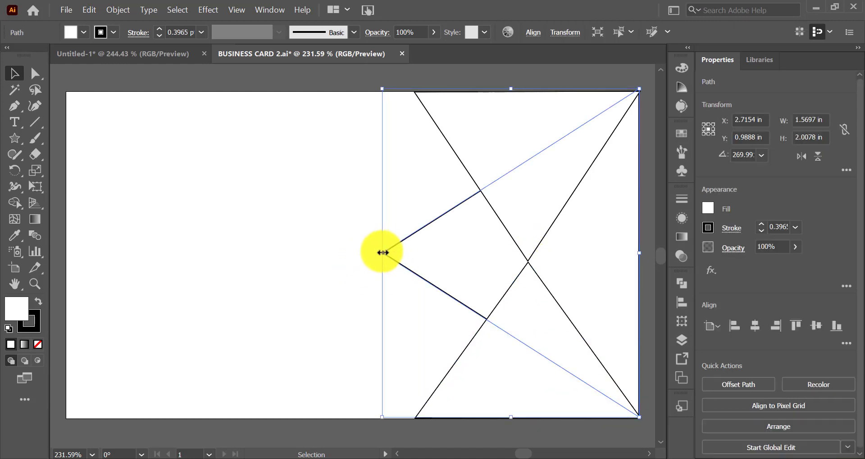
drag(383, 253, 520, 253)
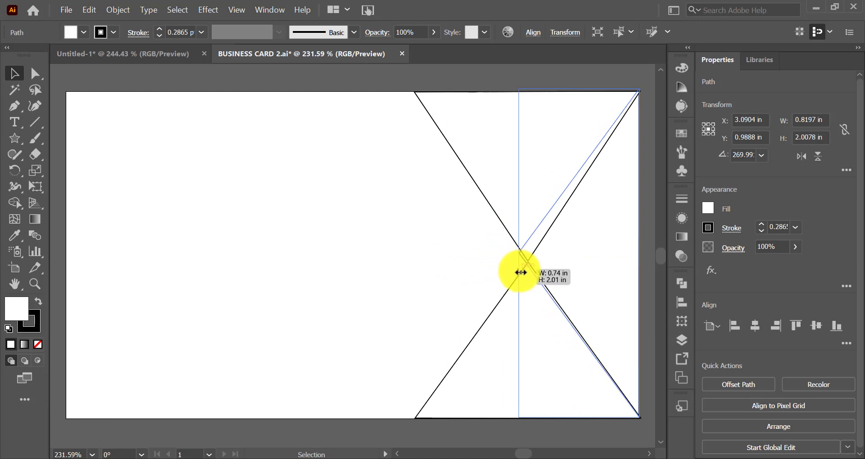
click(426, 259)
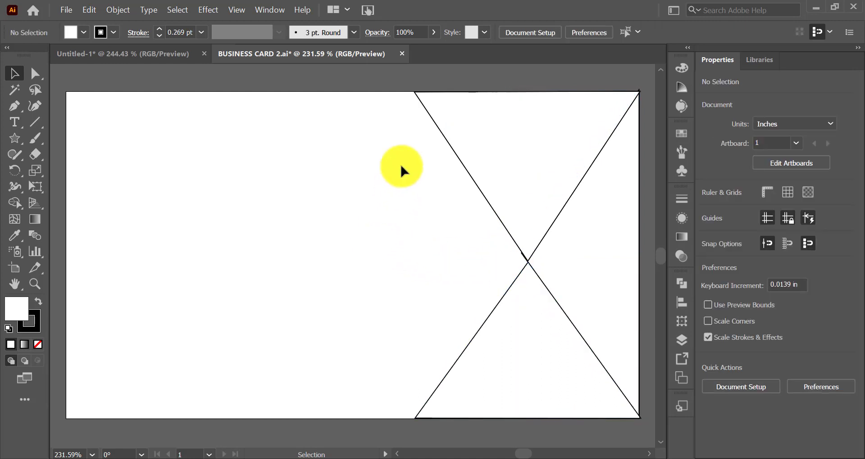
Merge the top triangle with the adjacent sliver using Shape Builder on all paths
key(ctrl+a)
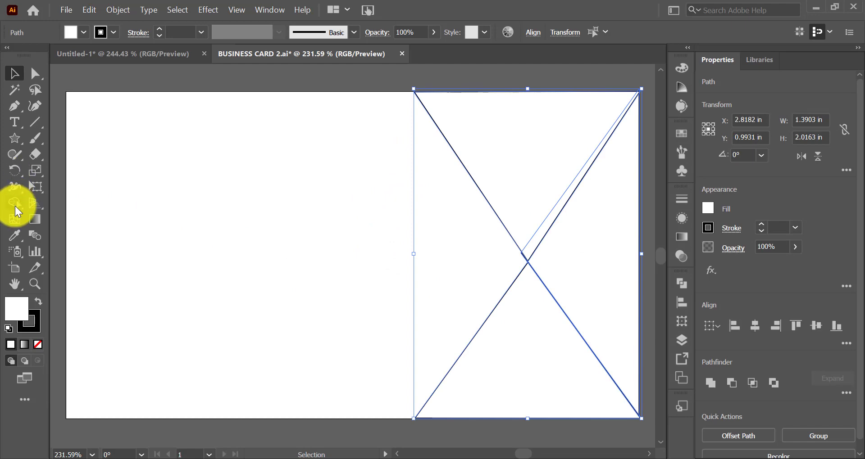
click(15, 203)
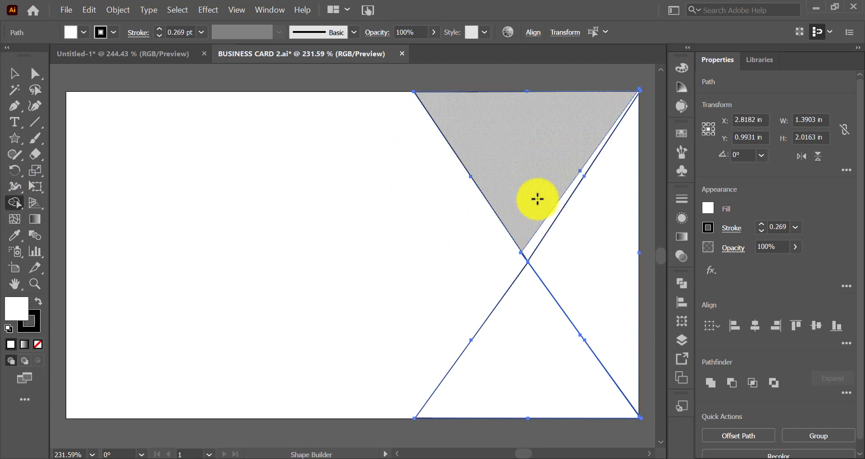
drag(536, 197, 554, 203)
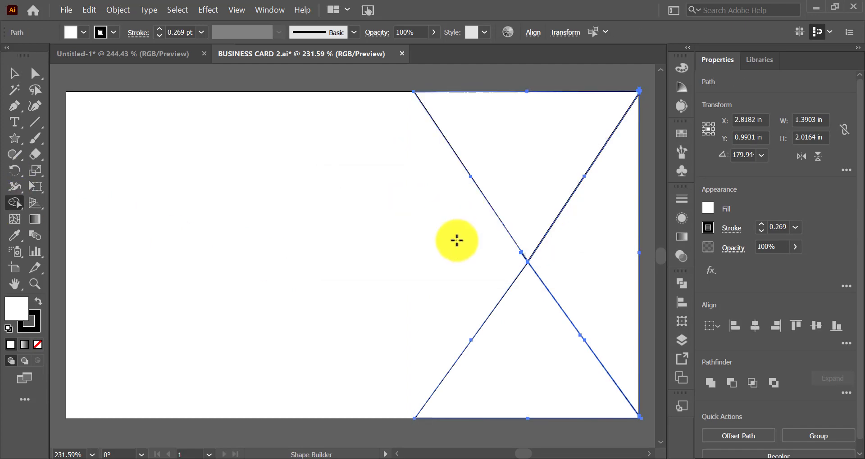
Set the upper V-shaped path's stroke to None
click(15, 73)
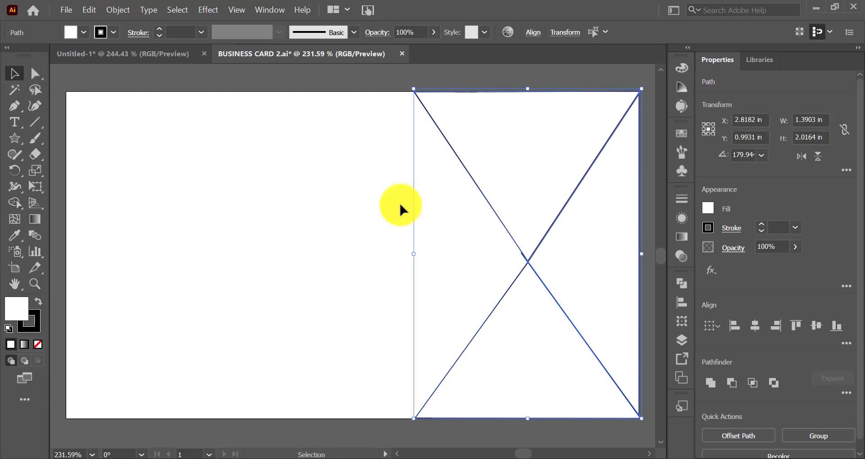
click(460, 232)
click(557, 208)
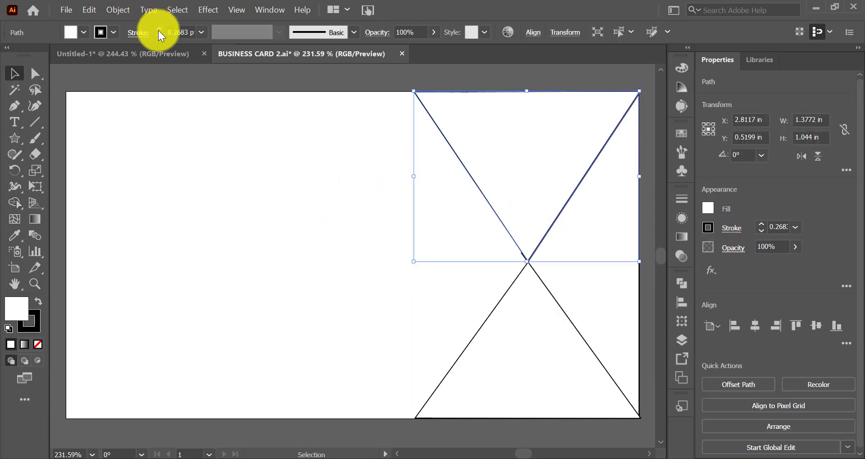
click(159, 33)
click(113, 32)
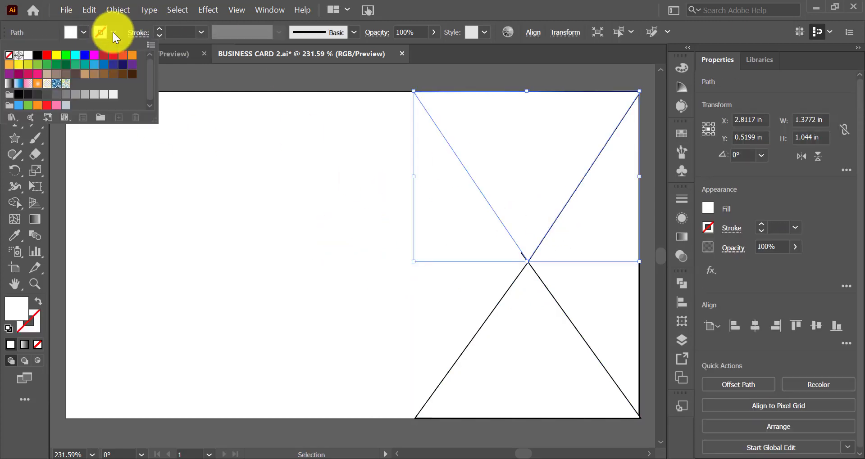
click(37, 54)
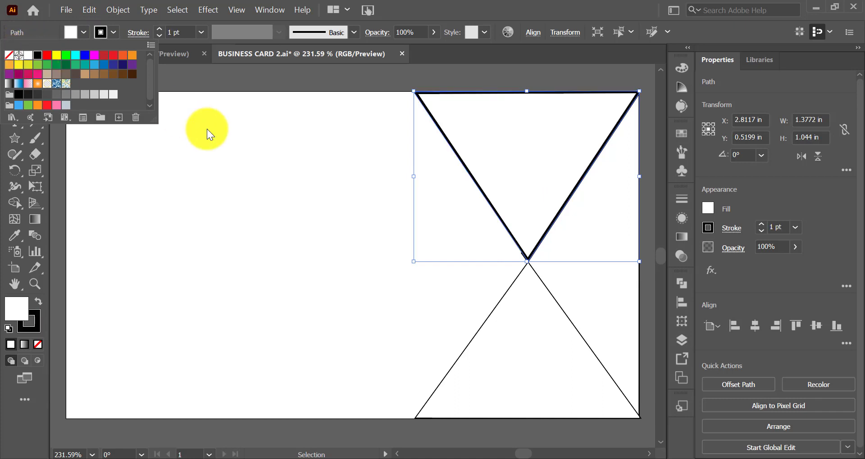
click(158, 34)
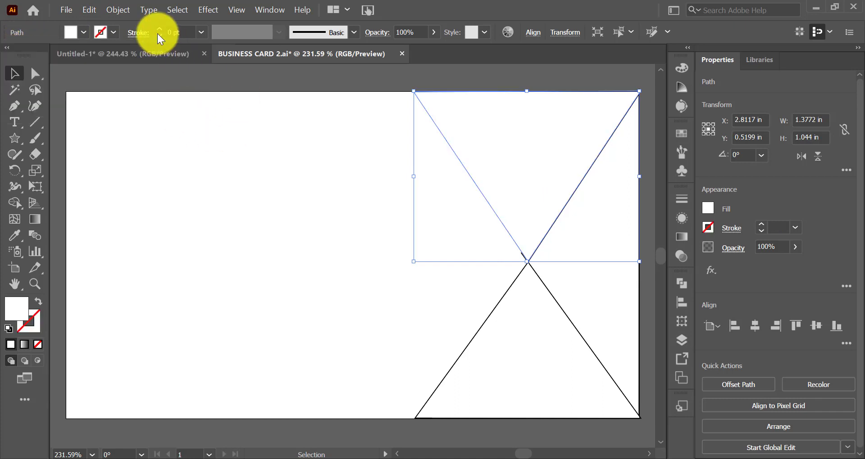
click(218, 155)
Give the upper path a 0.25 pt black stroke and nudge the right-side triangle
click(536, 232)
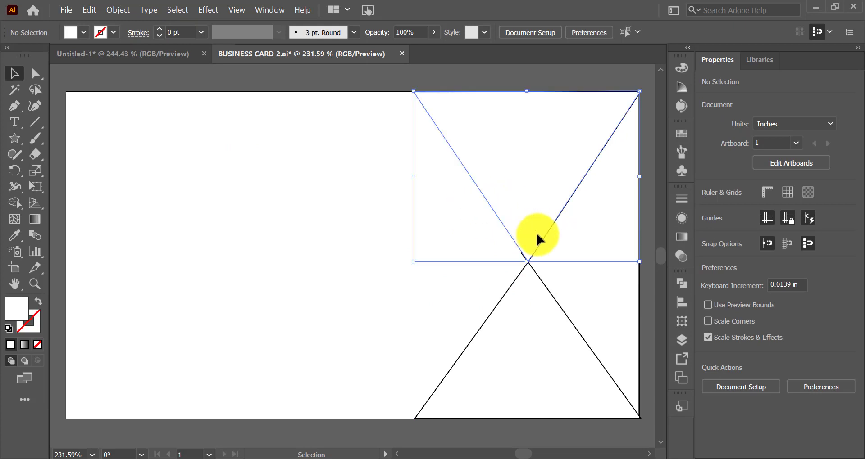
click(158, 29)
click(256, 135)
drag(603, 275, 603, 273)
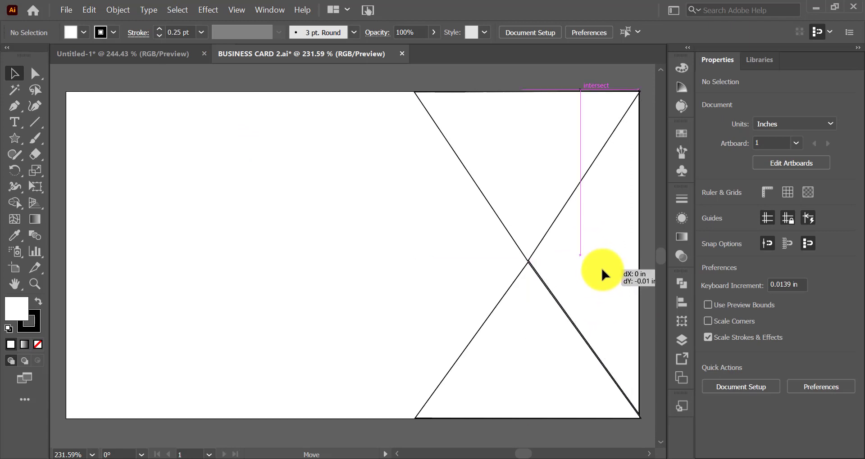
mouse_move(604, 273)
mouse_down()
mouse_move(631, 281)
mouse_move(610, 280)
mouse_up()
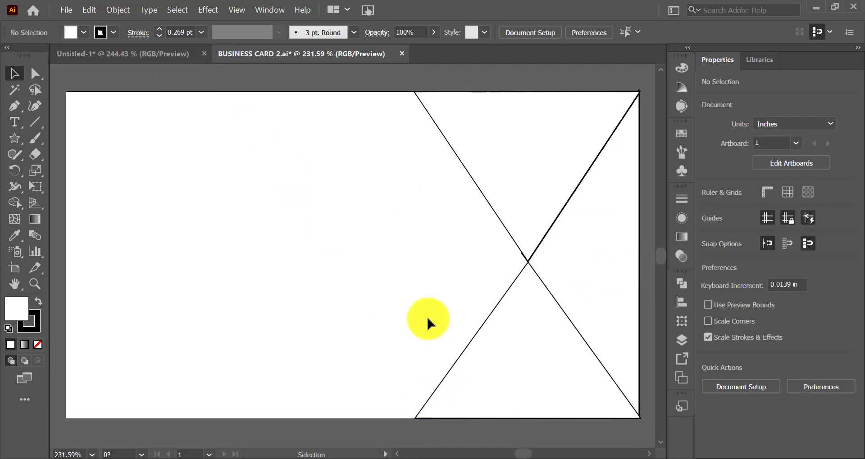
Adjust the lower V path's stroke and move the narrow triangle to the card's left half
drag(425, 314, 494, 366)
click(159, 36)
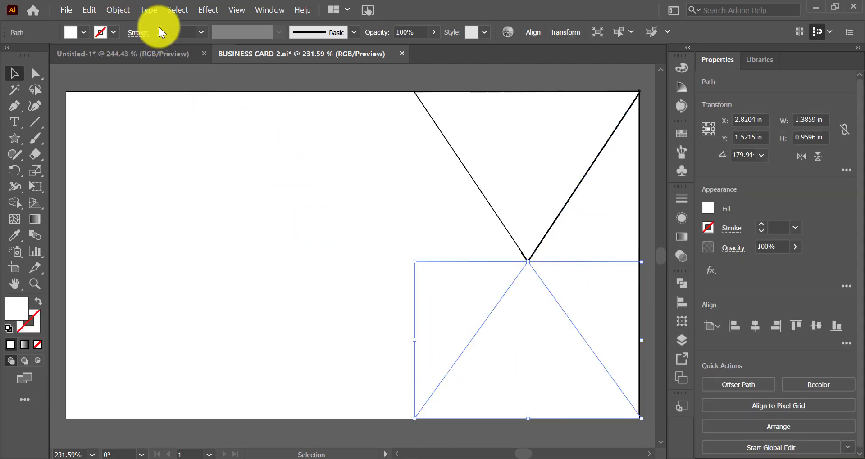
click(159, 28)
click(322, 286)
mouse_move(608, 223)
mouse_down()
mouse_move(342, 236)
mouse_move(262, 253)
mouse_up()
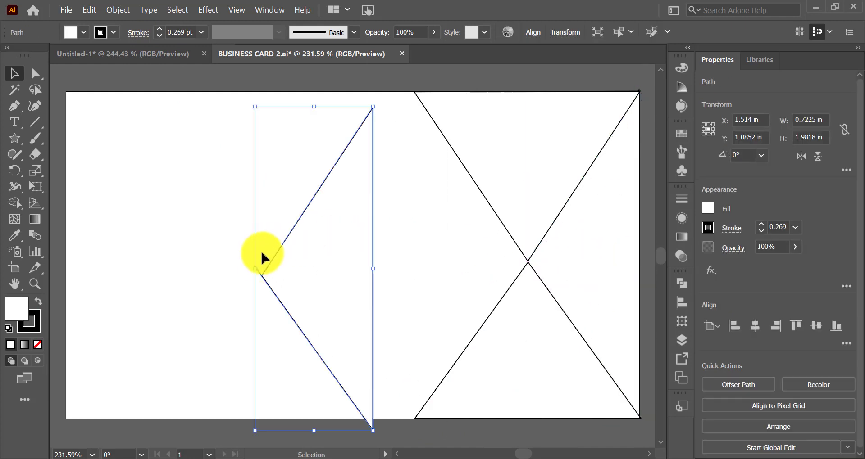
Delete the stray left-tip anchor, then move the trimmed 0.6817 in triangle back to the right edge
click(15, 201)
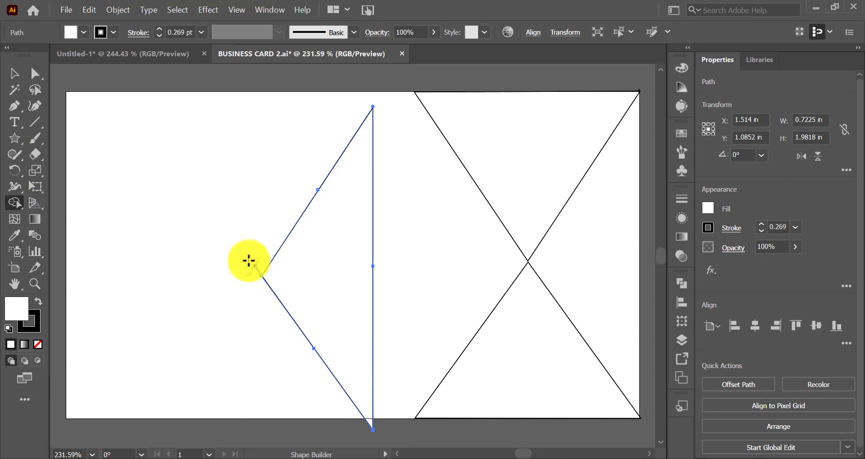
click(36, 89)
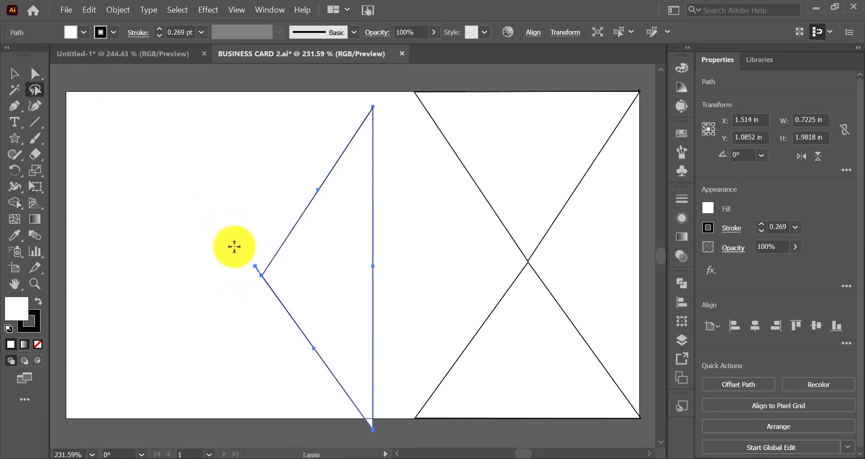
drag(234, 247, 237, 251)
key(Delete)
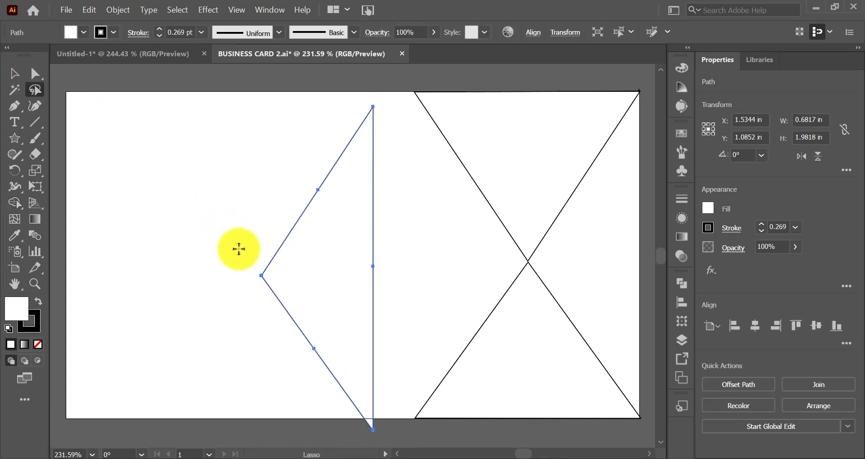
click(14, 73)
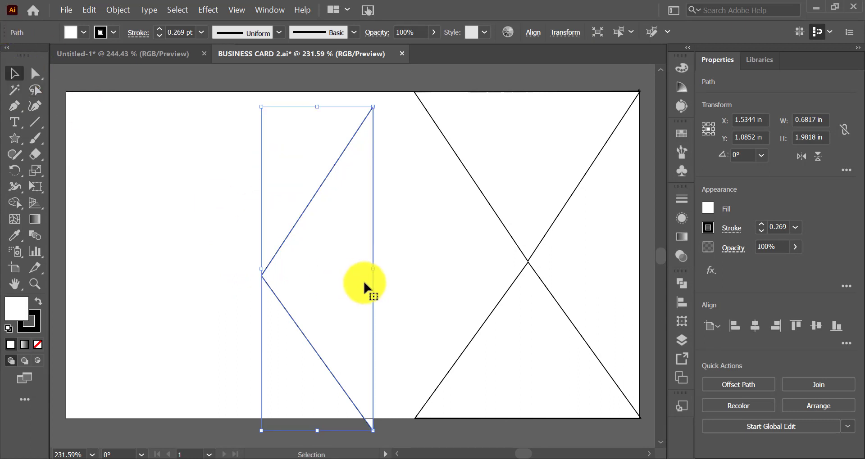
mouse_move(371, 285)
mouse_down()
mouse_move(553, 289)
mouse_move(638, 265)
mouse_up()
Fill the narrow right-hand triangle blue and the upper triangle cyan
click(83, 32)
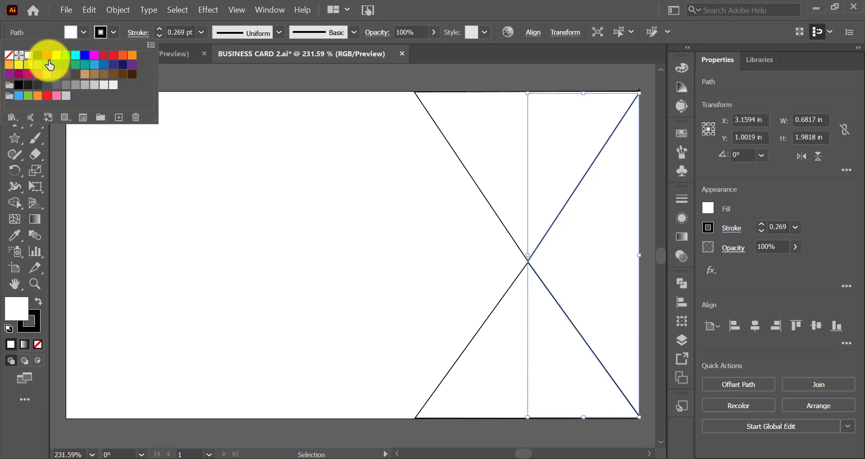
click(94, 71)
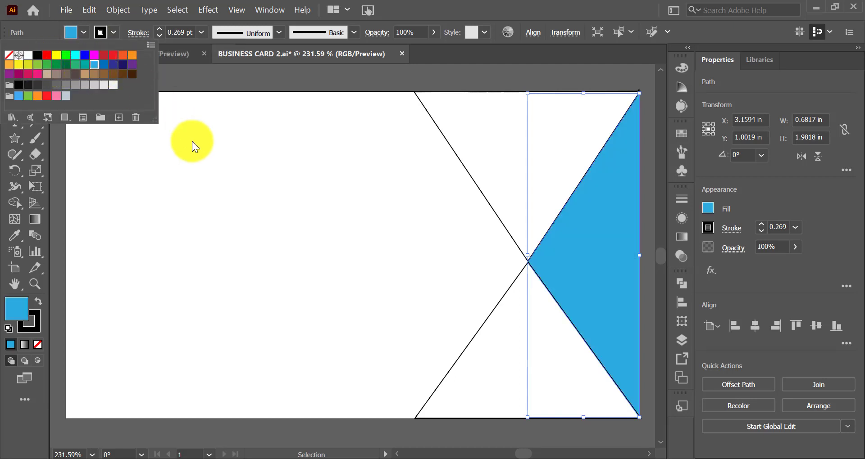
click(502, 175)
click(87, 31)
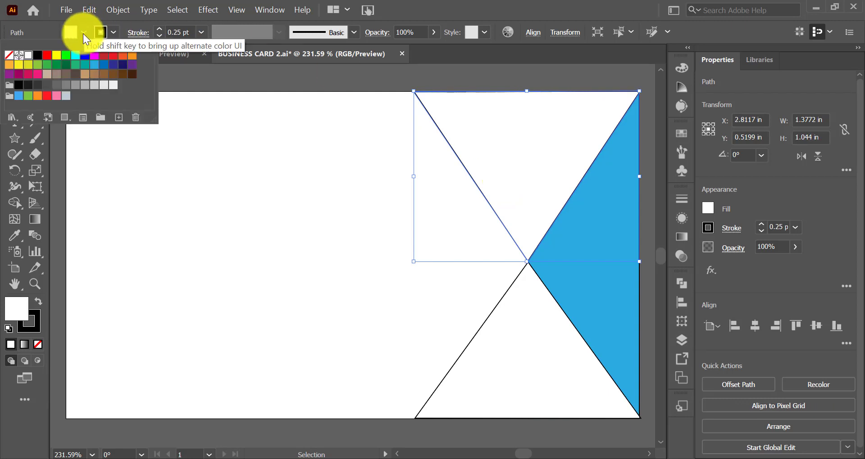
click(77, 54)
click(243, 259)
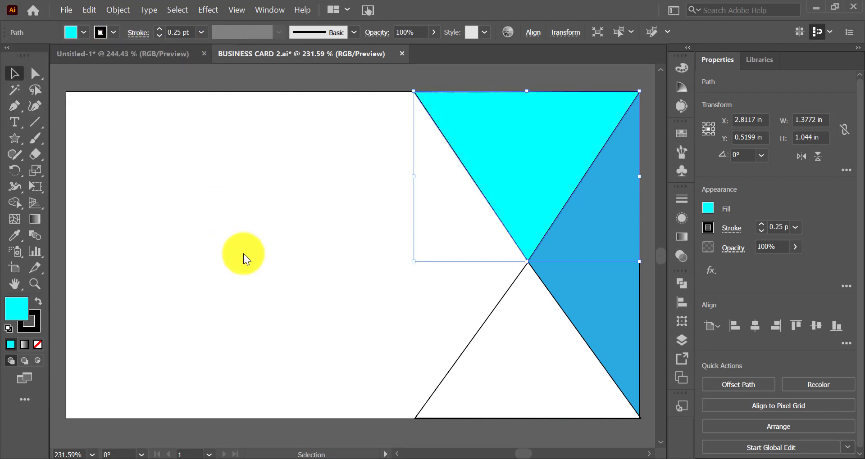
click(71, 32)
Fill the lower triangle cyan and deselect
click(517, 396)
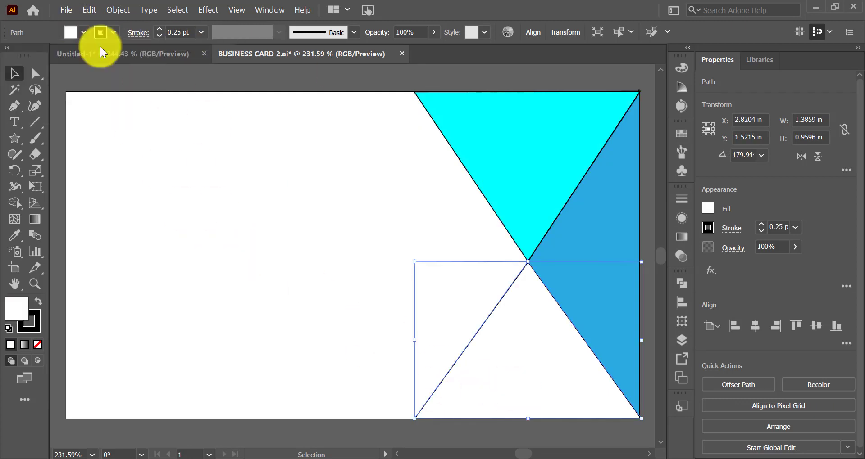
click(83, 32)
click(74, 54)
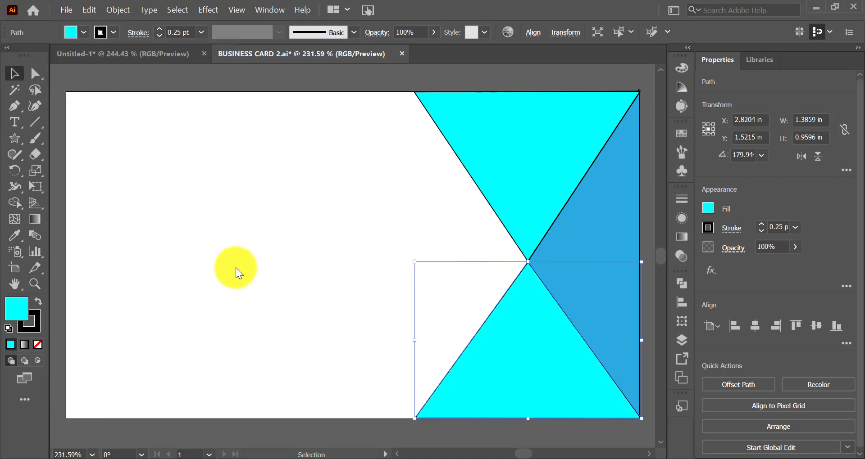
click(117, 424)
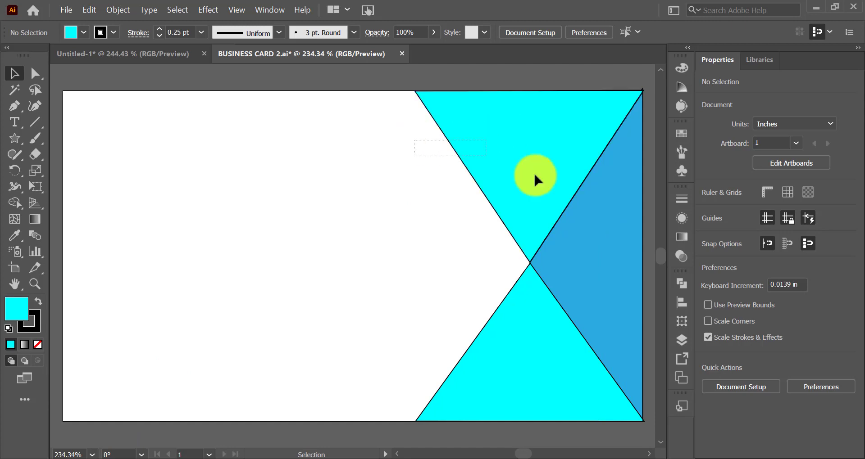
Reflect a vertical copy of the triangles and place it flush on the card's left edge
right_click(586, 337)
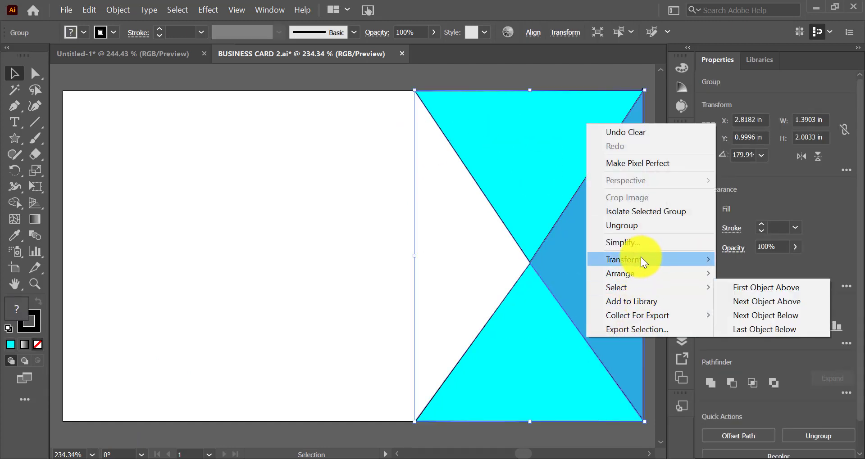
mouse_move(621, 260)
click(514, 309)
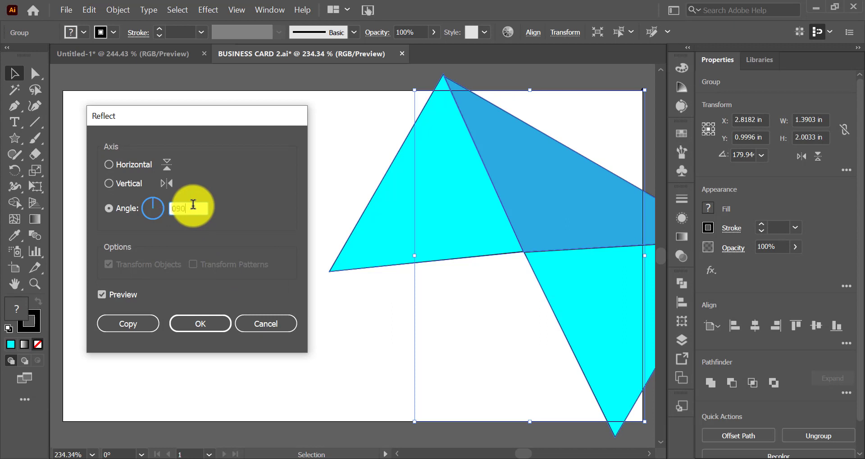
click(109, 183)
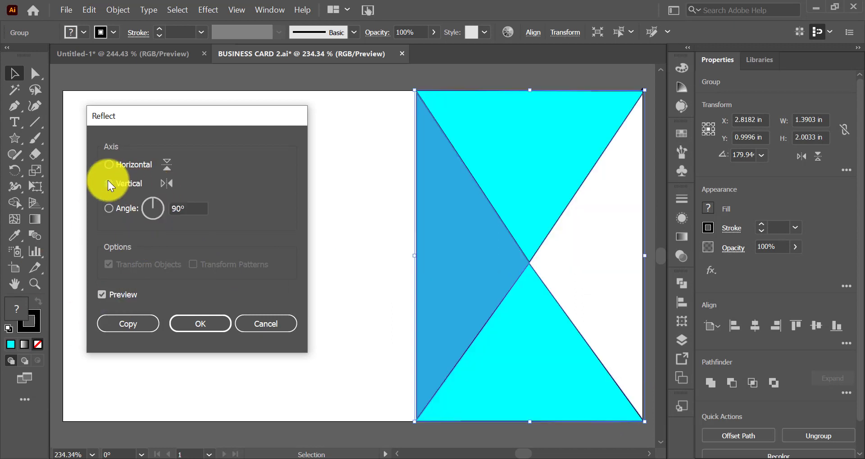
click(128, 317)
mouse_move(450, 308)
mouse_down()
mouse_move(256, 313)
mouse_move(102, 301)
mouse_up()
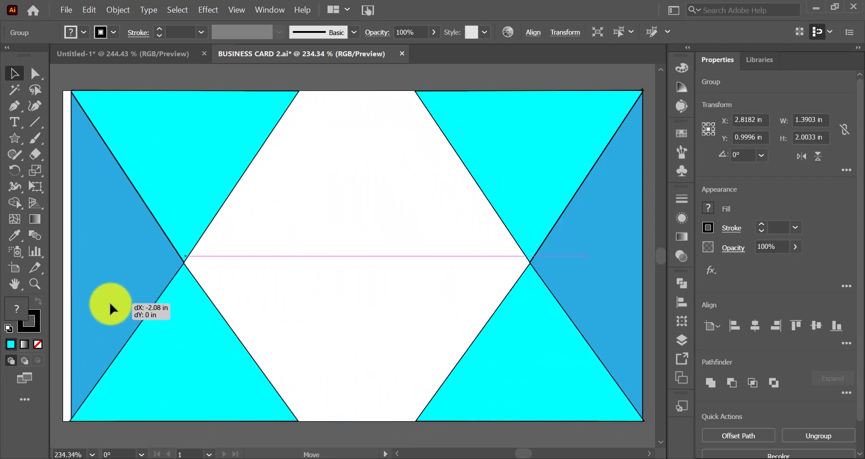
click(159, 81)
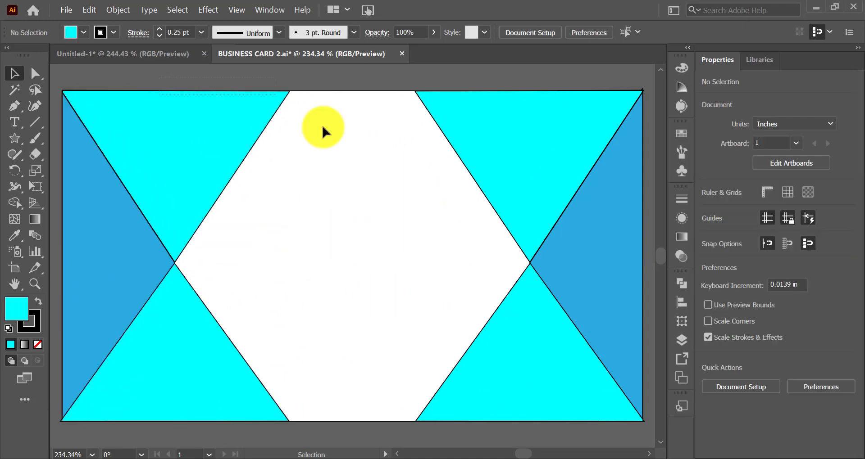
Lock the background triangle artwork via Object > Lock > Selection
click(309, 186)
click(122, 10)
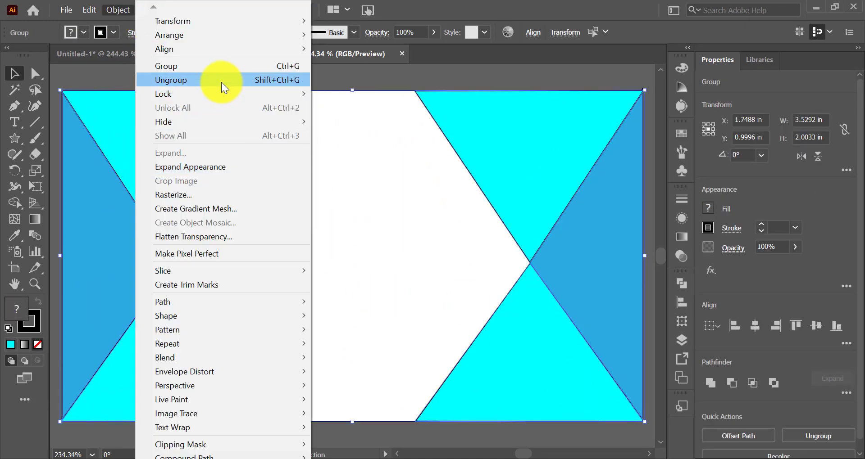
click(331, 89)
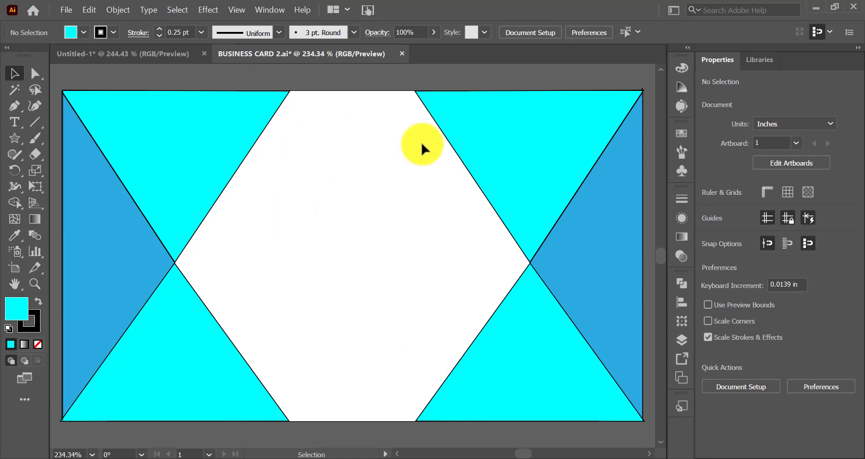
Paste the company contact text from Untitled-1 into the card centre and enlarge it
click(164, 52)
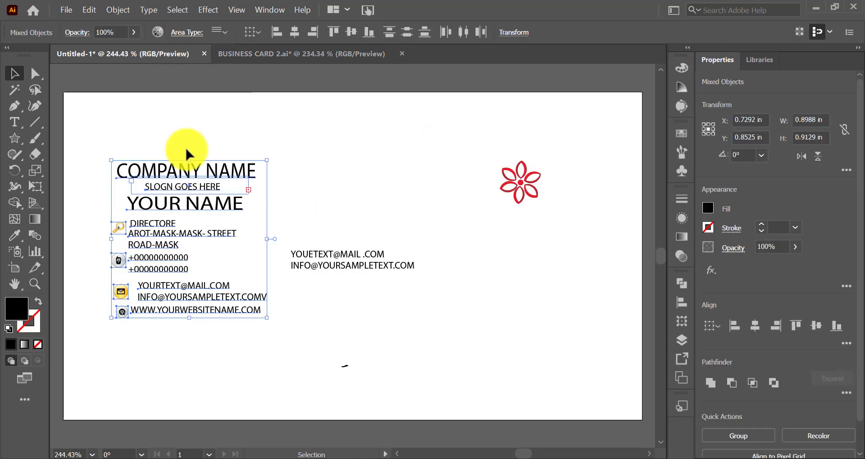
click(343, 54)
key(ctrl+v)
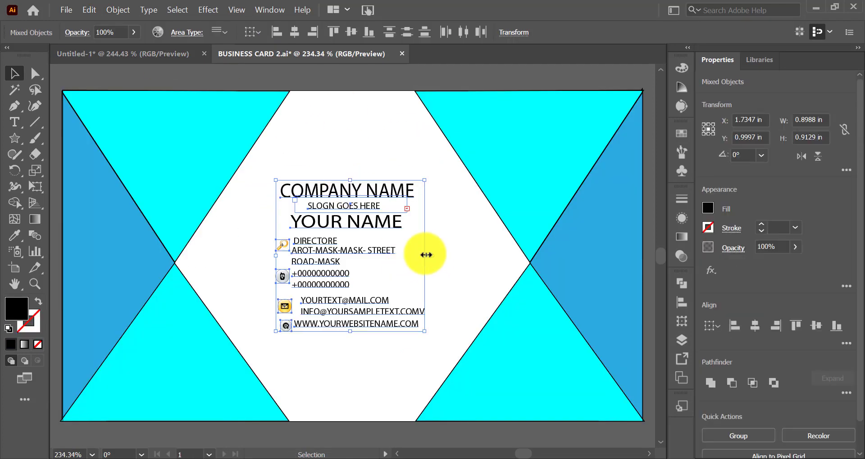
drag(425, 255, 440, 255)
drag(276, 255, 260, 255)
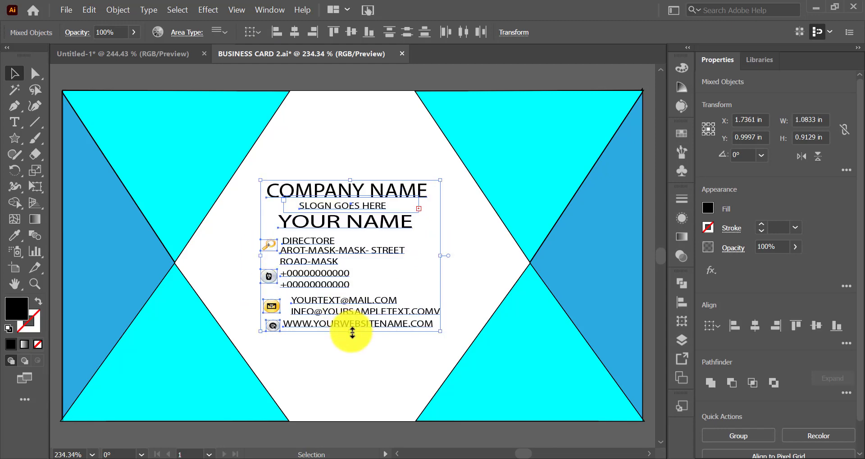
drag(352, 332, 353, 351)
drag(349, 196, 347, 206)
Copy the red flower logo from Untitled-1 and place it above the company name
drag(354, 229, 353, 225)
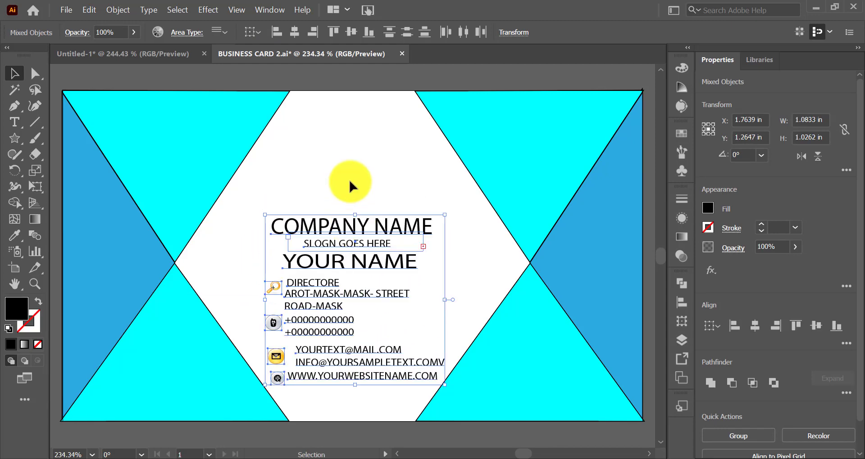
click(128, 51)
click(520, 183)
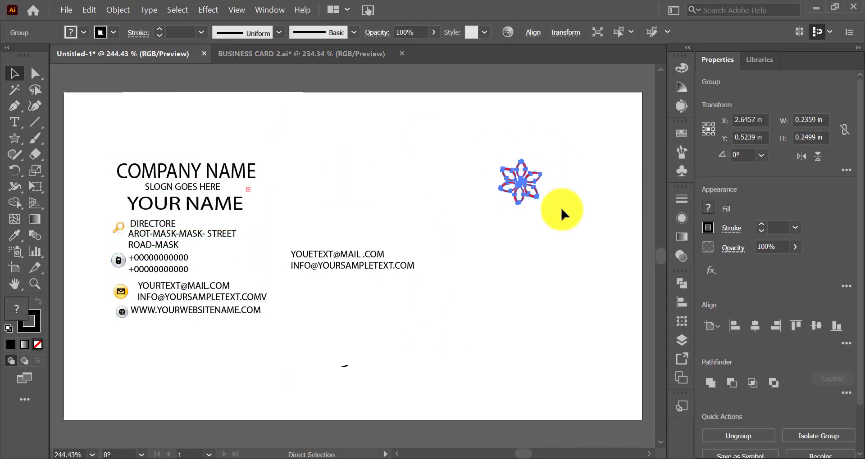
click(317, 55)
key(ctrl+v)
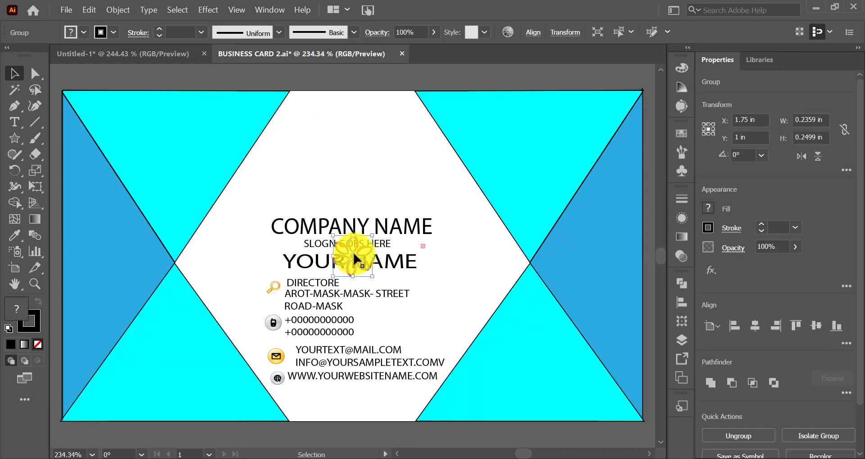
drag(353, 251, 372, 182)
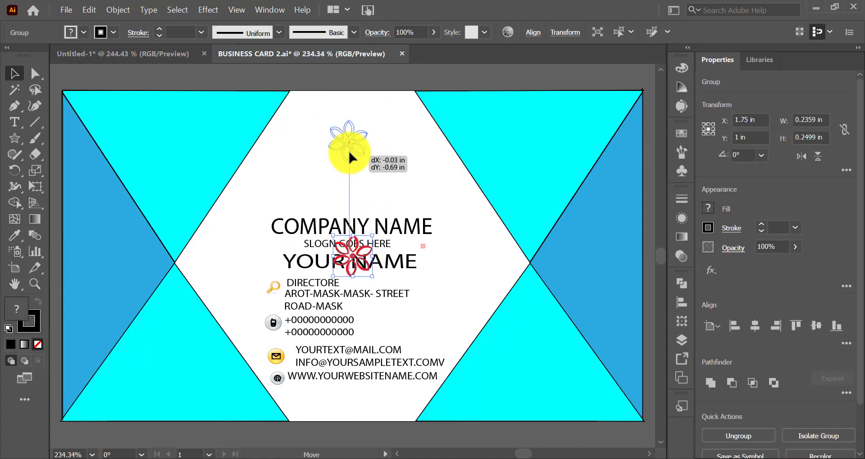
drag(350, 153, 349, 152)
Draw a cyan-filled circle over the flower at the top of the card
drag(15, 134, 66, 167)
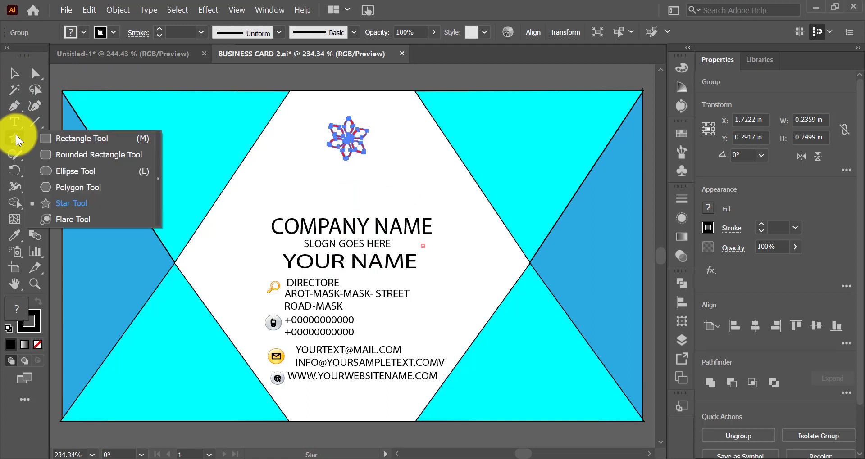
drag(322, 102, 389, 170)
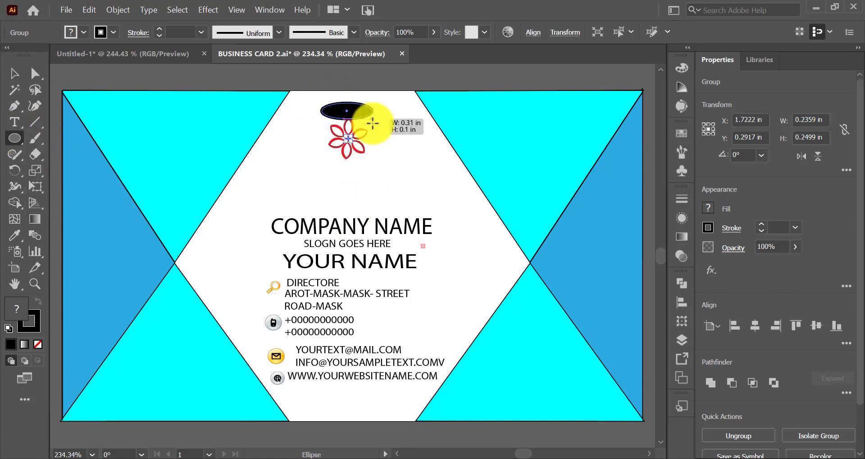
click(83, 32)
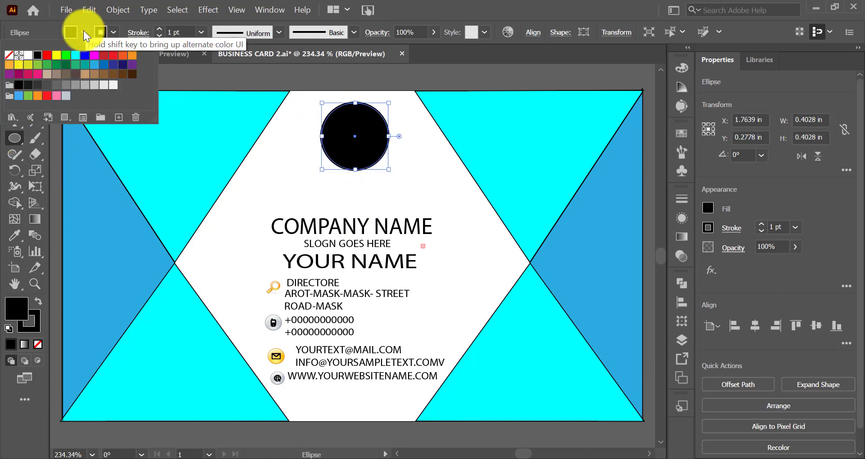
click(76, 55)
Apply the blue gradient preset to the circle and remove its outline
click(681, 230)
click(681, 233)
click(540, 216)
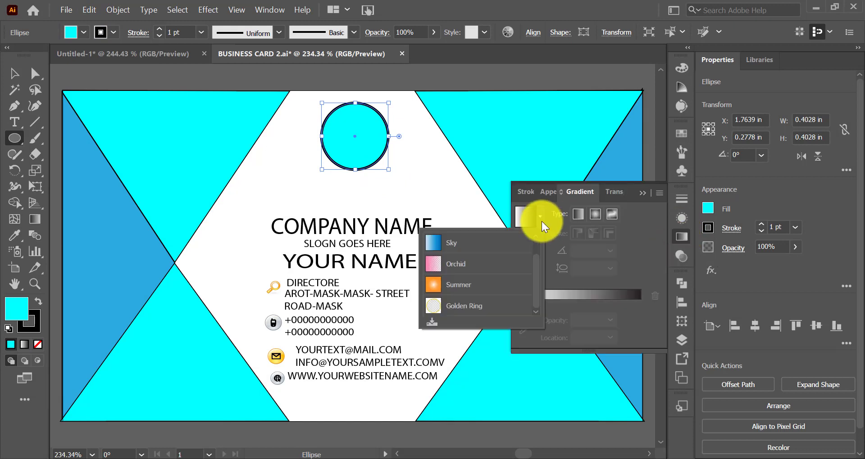
click(469, 243)
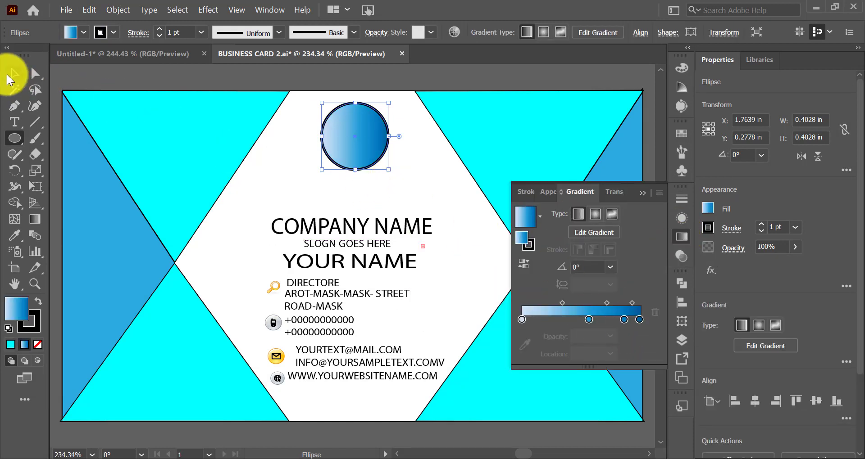
click(643, 194)
click(113, 32)
click(12, 54)
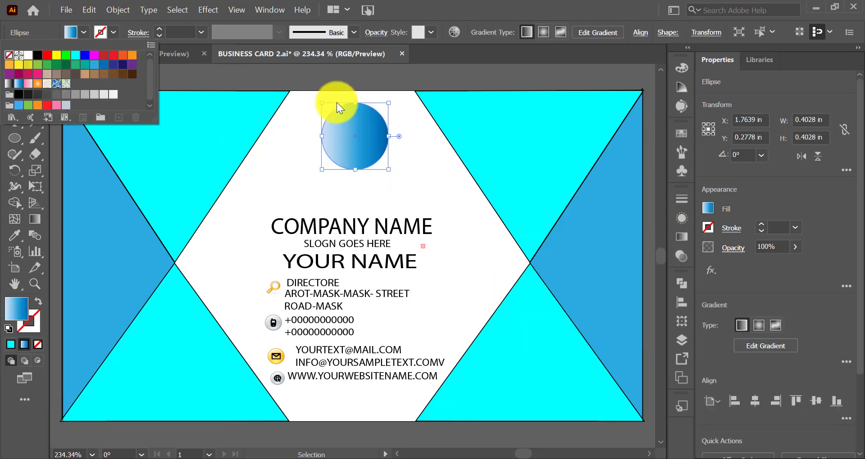
Send the circle behind the flower, group them, and shrink the logo to half size
right_click(371, 152)
mouse_move(406, 374)
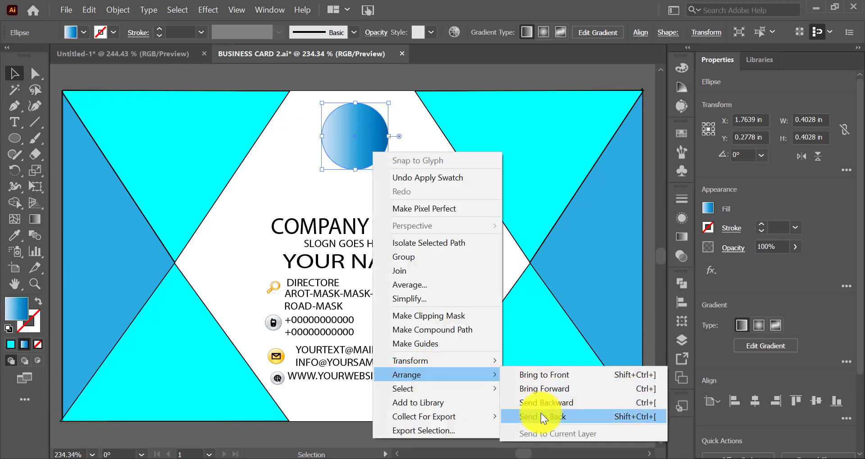
click(541, 413)
click(407, 168)
mouse_move(348, 137)
mouse_down()
mouse_move(358, 140)
mouse_move(357, 132)
mouse_up()
drag(315, 99, 396, 156)
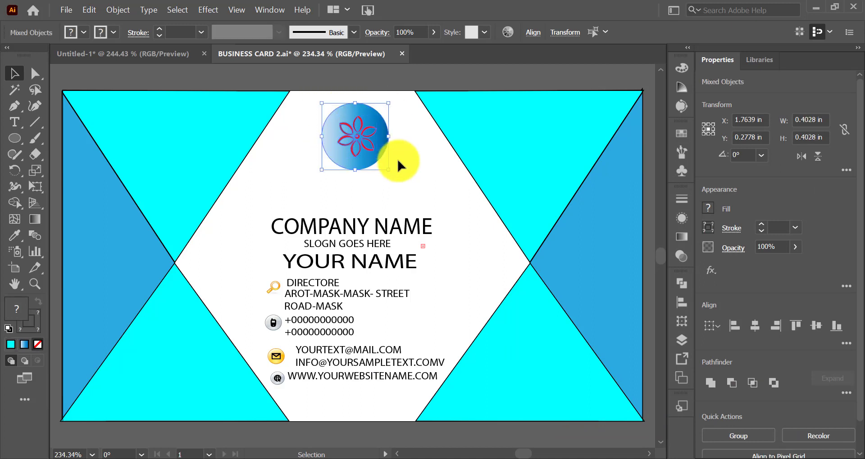
key(ctrl+g)
mouse_move(321, 170)
mouse_down()
mouse_move(355, 137)
mouse_move(355, 115)
mouse_up()
Nudge the grouped text block slightly to the right
click(332, 221)
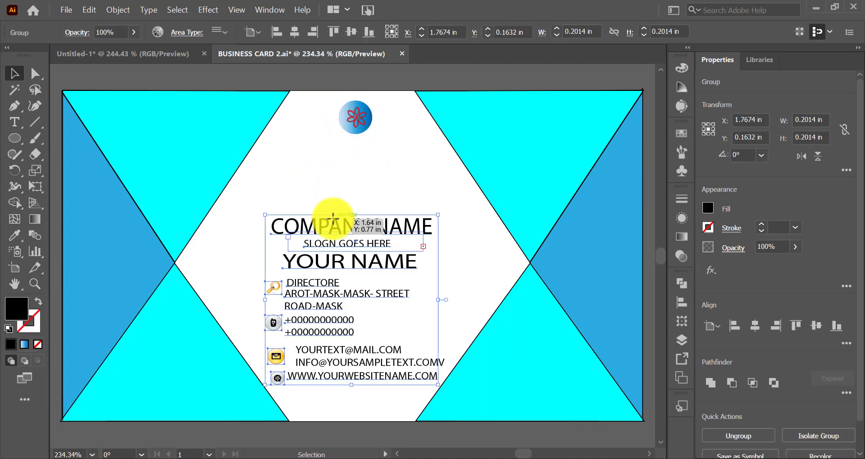
drag(346, 220, 362, 220)
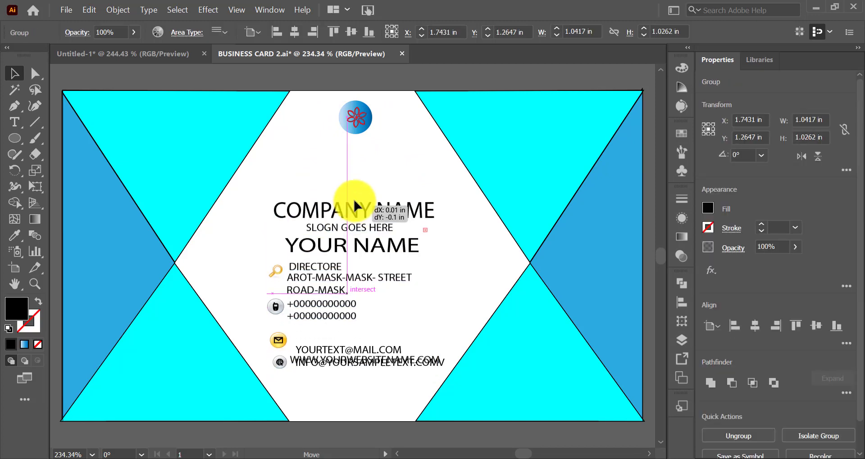
click(453, 219)
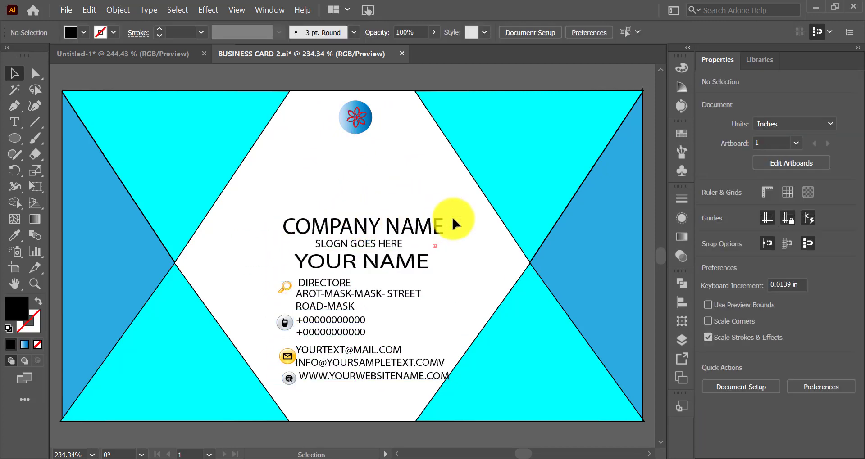
Ungroup the text block and move COMPANY NAME up just beneath the logo
click(406, 305)
right_click(407, 306)
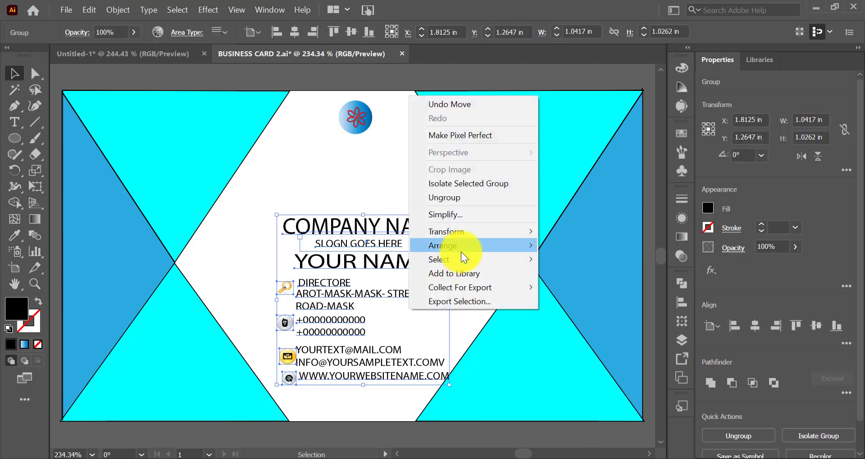
click(459, 200)
click(418, 189)
mouse_move(397, 223)
mouse_down()
mouse_move(400, 163)
mouse_move(437, 165)
mouse_up()
key(t)
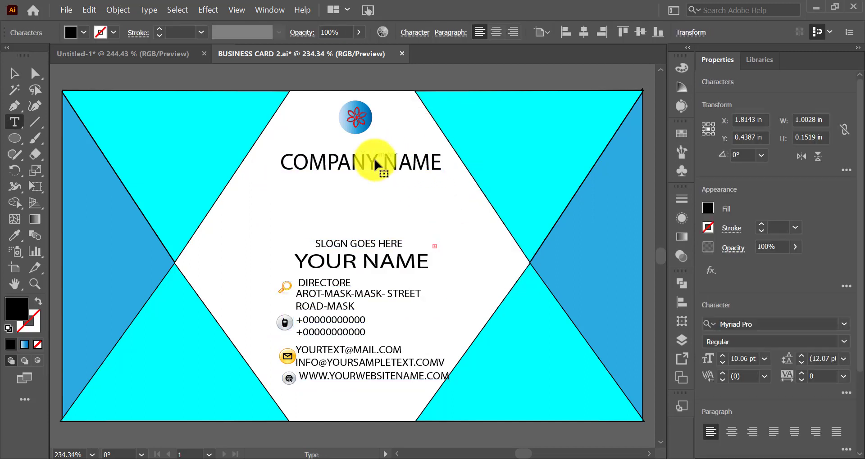
key(ctrl+shift+a)
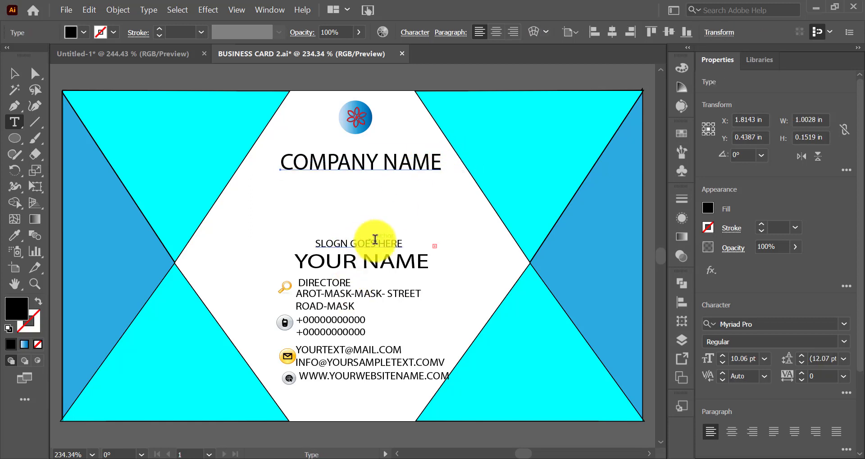
click(14, 73)
click(430, 163)
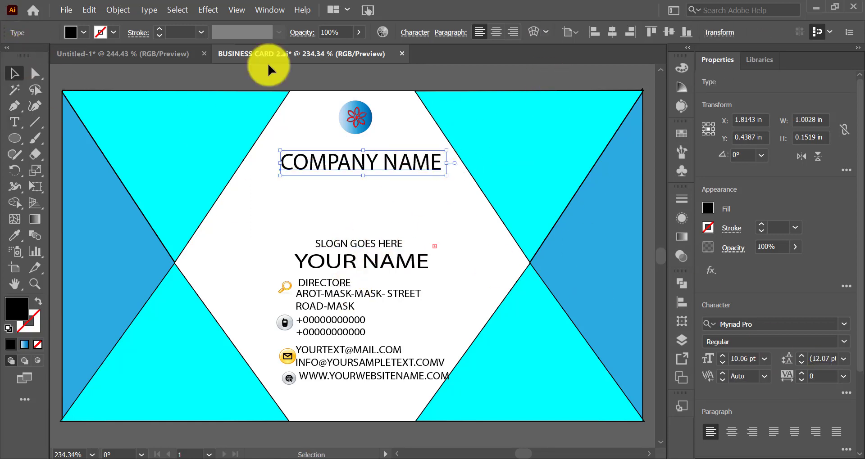
Expand COMPANY NAME into shapes with a cyan fill and blue outline
click(117, 10)
click(190, 153)
click(420, 309)
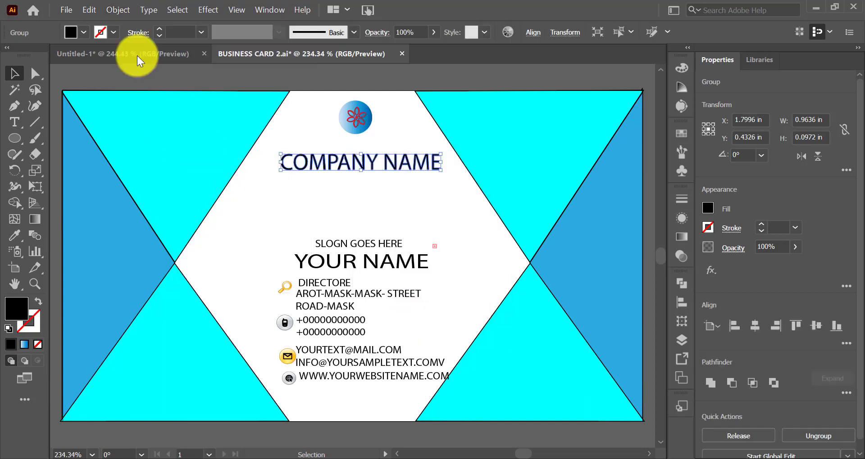
click(83, 32)
click(85, 56)
click(75, 54)
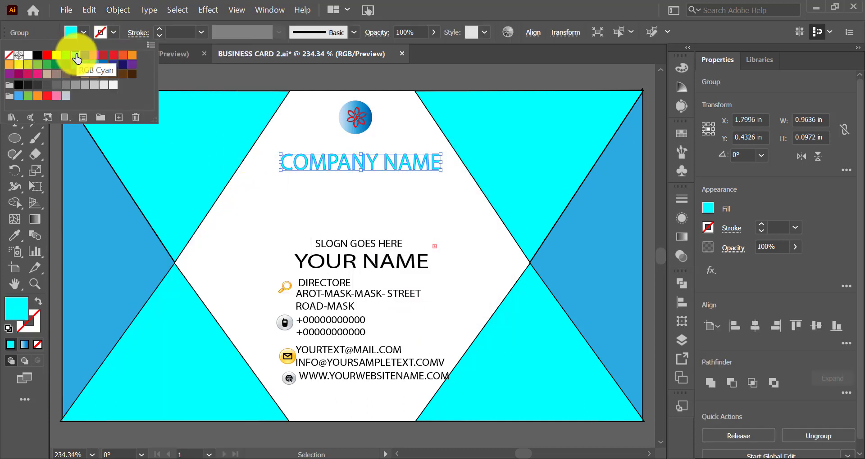
click(84, 32)
click(86, 55)
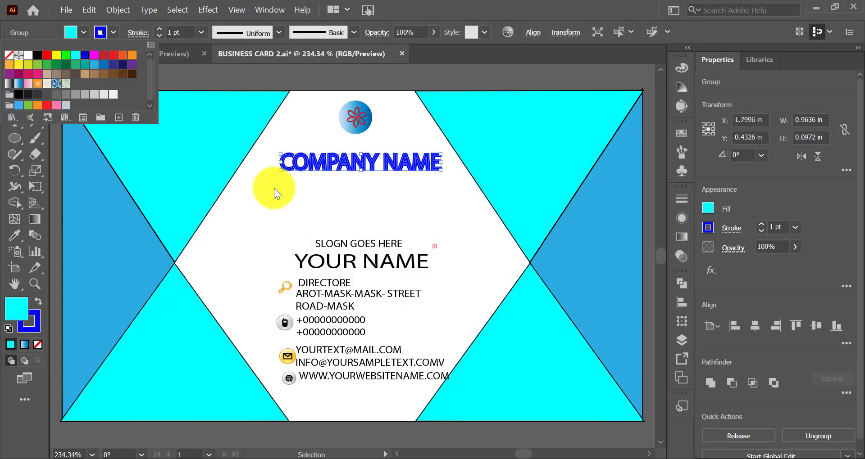
Move the slogan up directly under COMPANY NAME
click(273, 187)
click(359, 238)
drag(359, 238, 353, 177)
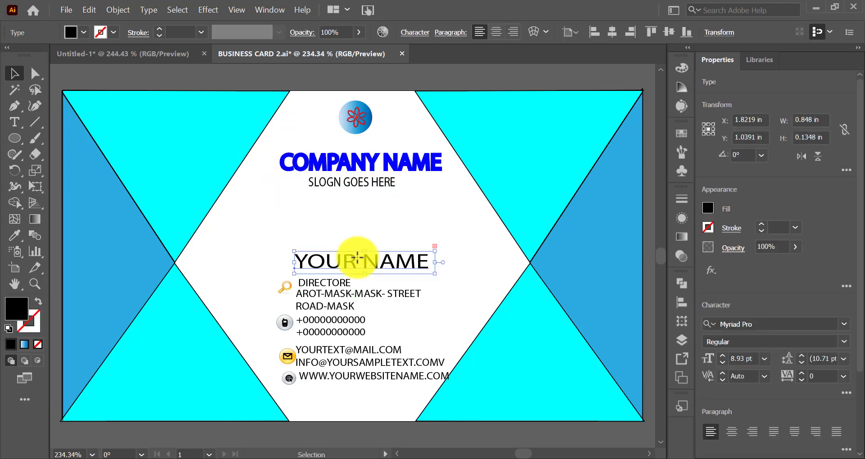
Move YOUR NAME, DIRECTORE and the address lines up, with the search icon beside the address
drag(356, 261, 349, 203)
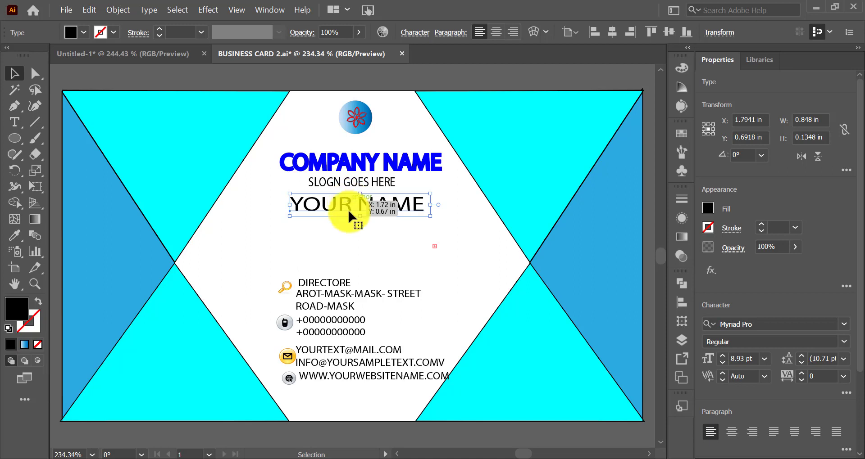
mouse_move(329, 286)
mouse_down()
mouse_move(330, 272)
mouse_move(299, 232)
mouse_up()
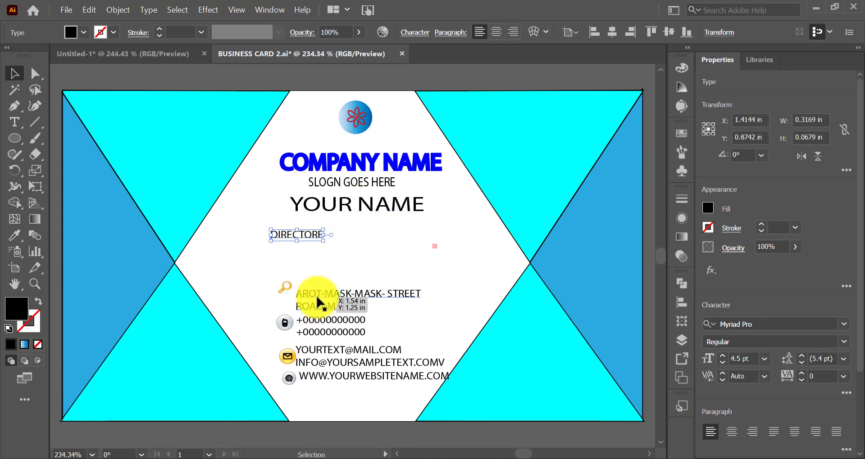
drag(320, 303, 309, 252)
click(285, 287)
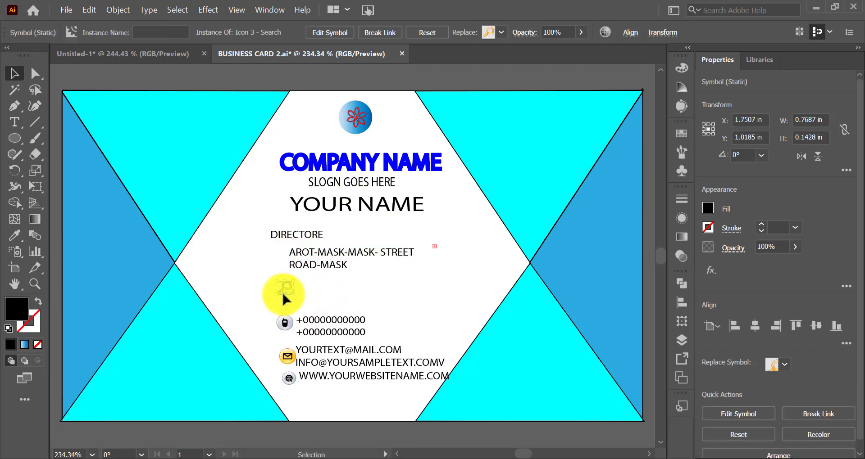
drag(283, 280, 275, 254)
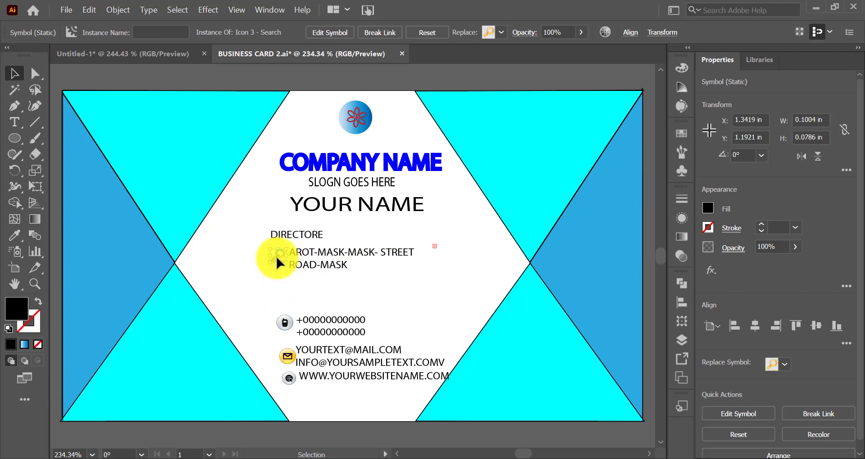
Stack the phone, e-mail and website lines with their icons tightly below the address
mouse_move(310, 317)
mouse_down()
mouse_move(315, 287)
mouse_move(307, 275)
mouse_up()
drag(324, 356, 328, 314)
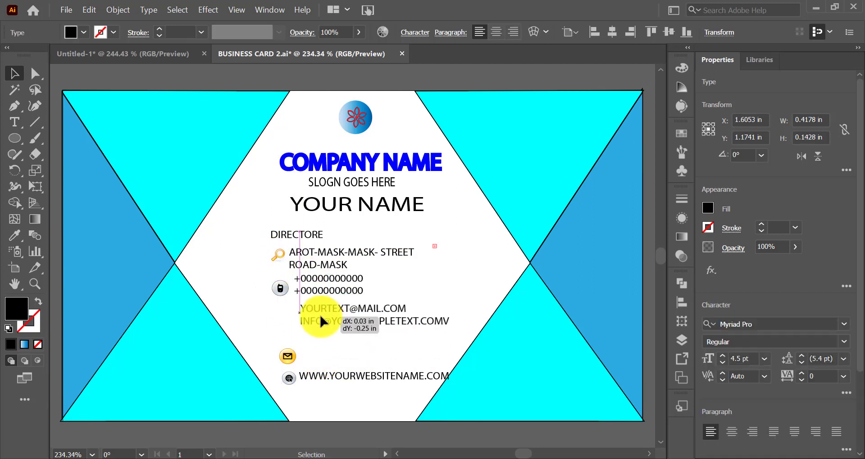
drag(289, 351, 290, 350)
drag(284, 317, 283, 316)
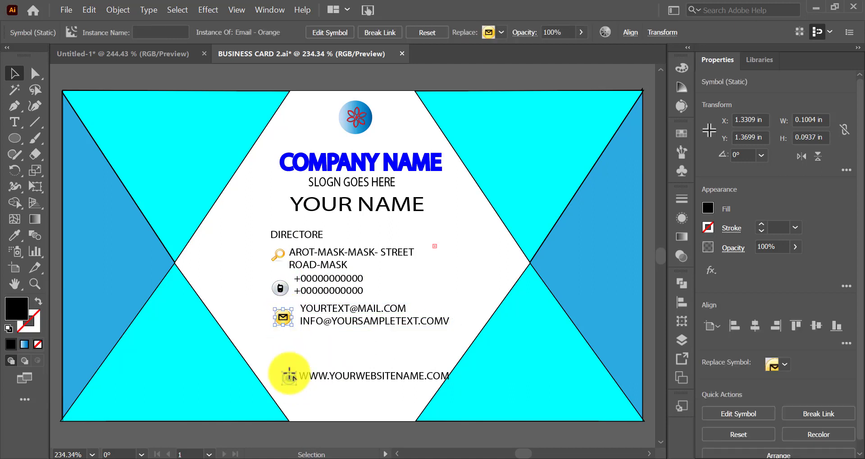
mouse_move(289, 377)
mouse_down()
mouse_move(284, 348)
mouse_move(321, 355)
mouse_move(316, 350)
mouse_up()
Draw a black 2 pt horizontal divider line between YOUR NAME and DIRECTORE
key(backslash)
drag(266, 217, 384, 216)
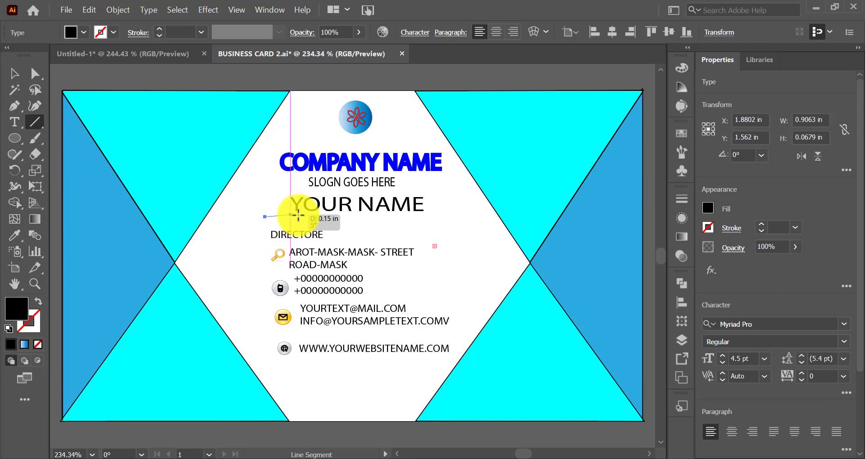
click(12, 74)
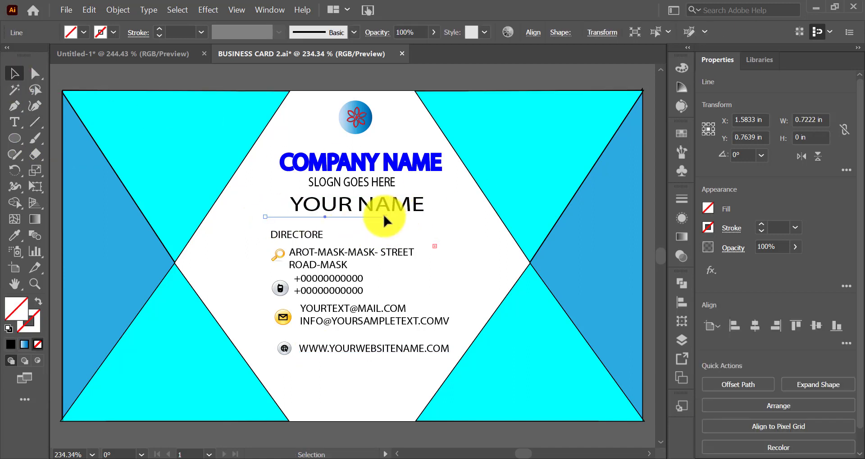
drag(384, 216, 470, 217)
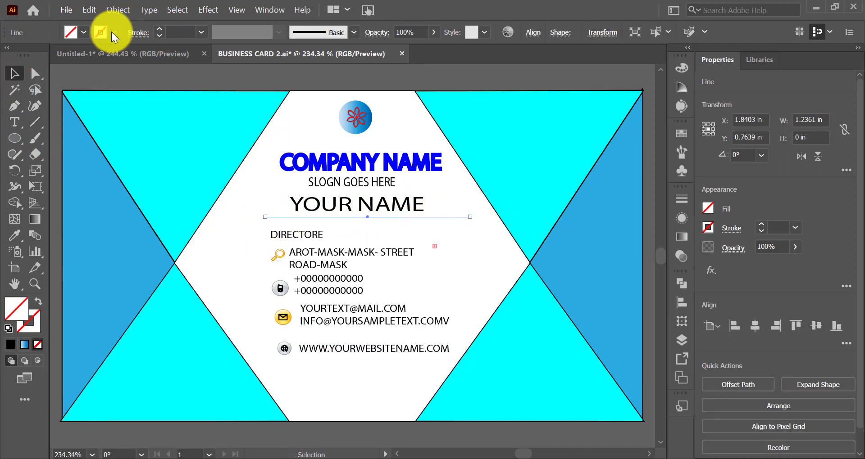
click(112, 32)
click(106, 53)
click(159, 27)
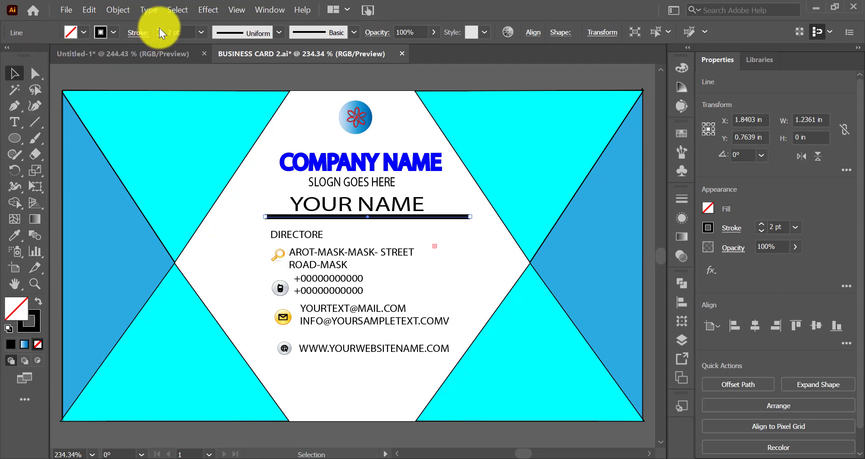
drag(349, 224, 342, 228)
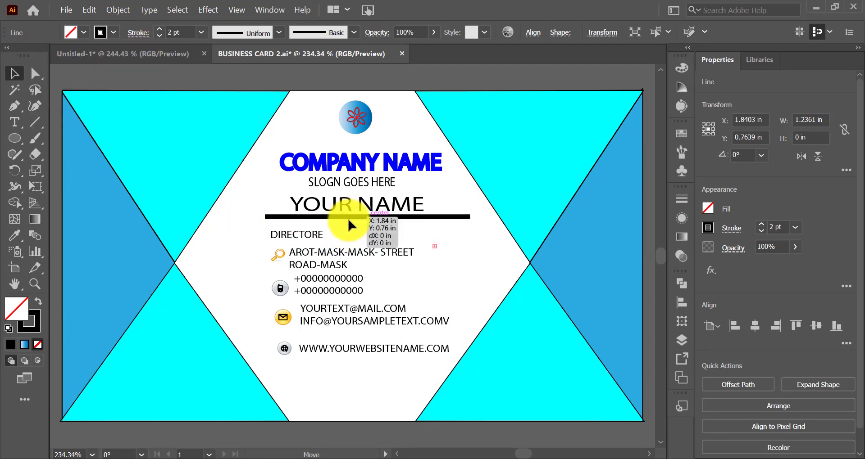
click(257, 237)
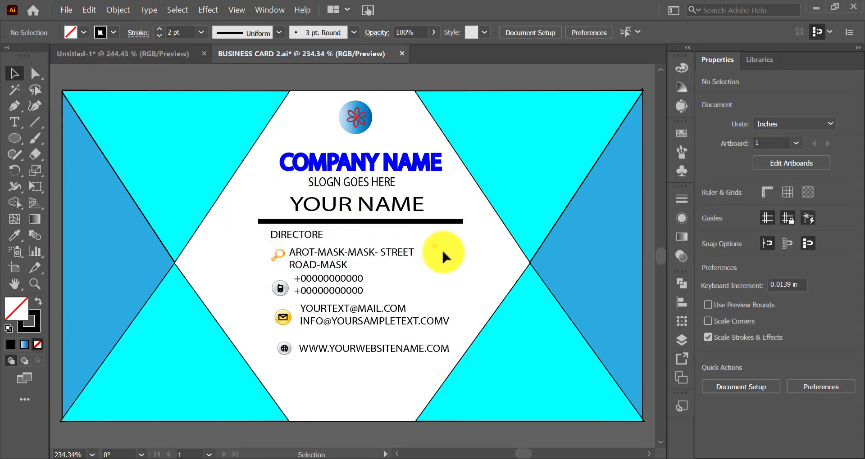